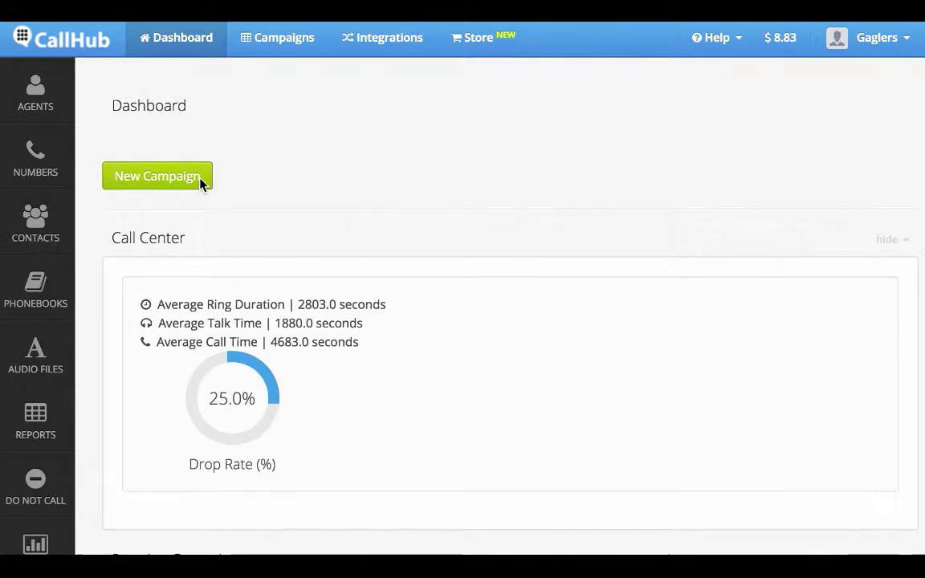
Step: Create a new campaign of type Call Center Campaign and continue to its Script step
{"action": "left_click", "coordinate": [200, 183]}
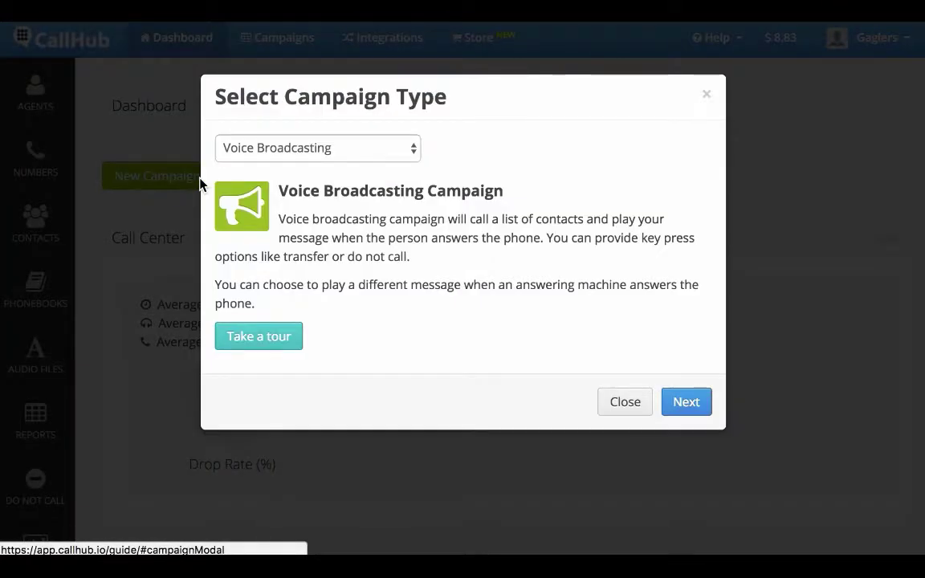
{"action": "left_click", "coordinate": [321, 148]}
{"action": "left_click", "coordinate": [322, 198]}
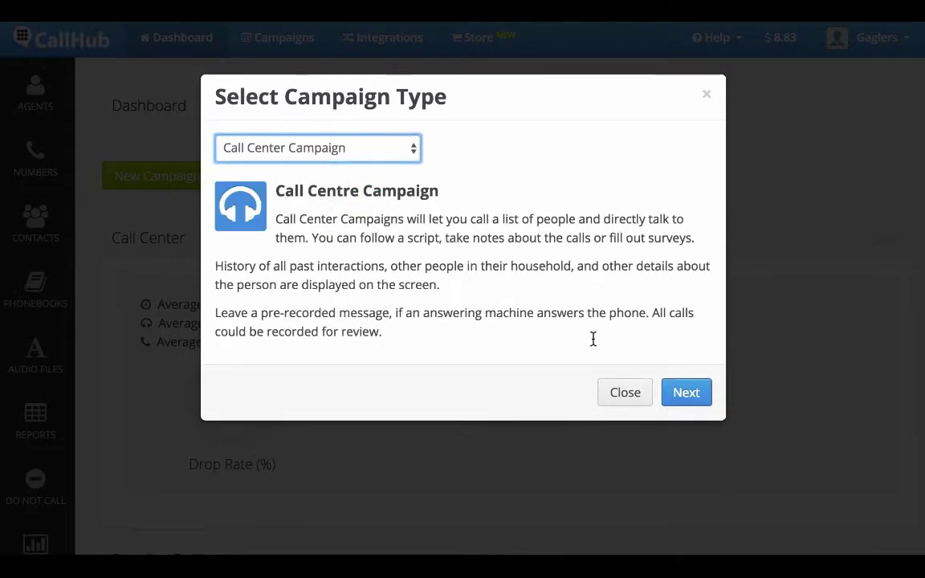
{"action": "left_click", "coordinate": [689, 407]}
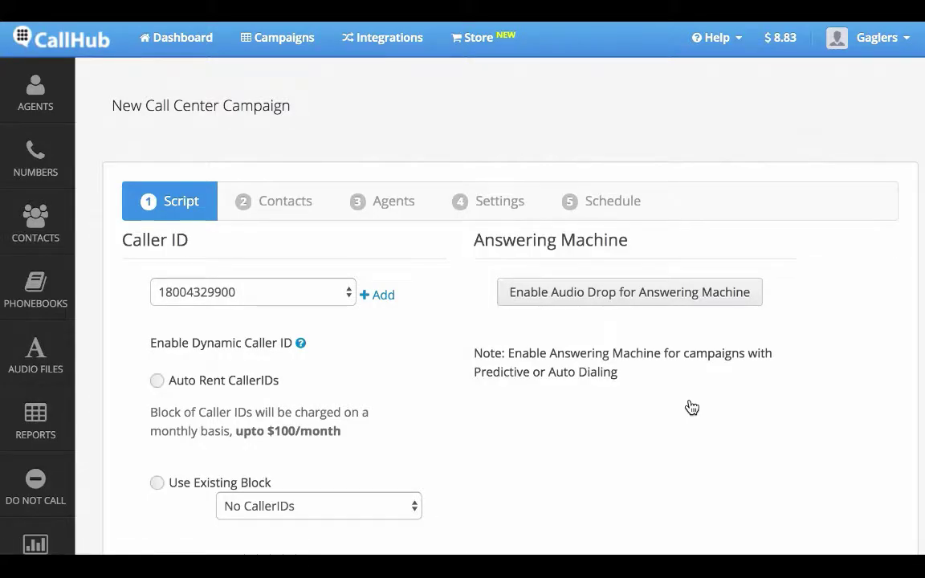
Step: Paste the opening greeting about the recent immigration debate into the empty script
{"action": "scroll", "coordinate": [692, 407], "scroll_direction": "down", "scroll_amount": 2}
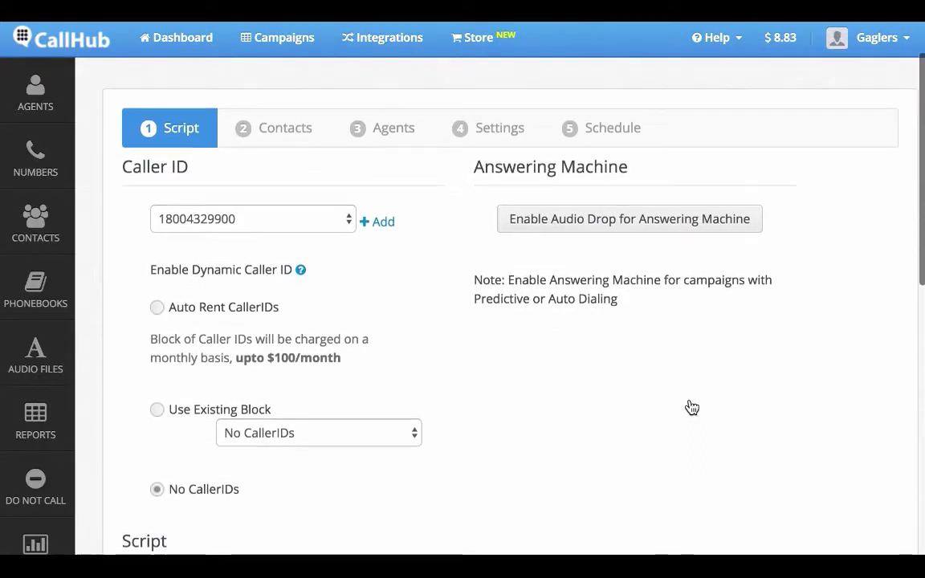
{"action": "scroll", "coordinate": [691, 407], "scroll_direction": "down", "scroll_amount": 1}
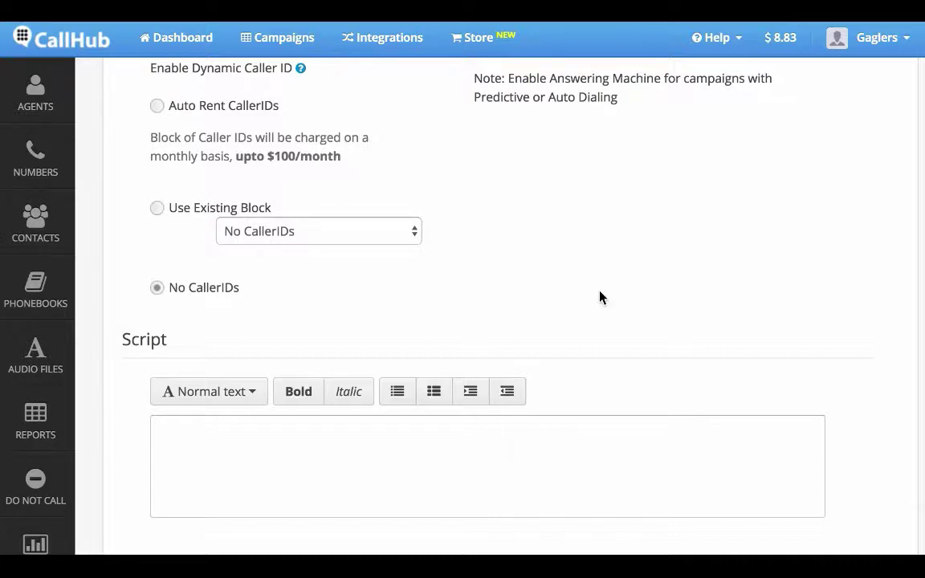
{"action": "left_click", "coordinate": [363, 436]}
{"action": "type", "text": "Hi How are you? I'm calling to talk to you about the recent debate on immigration."}
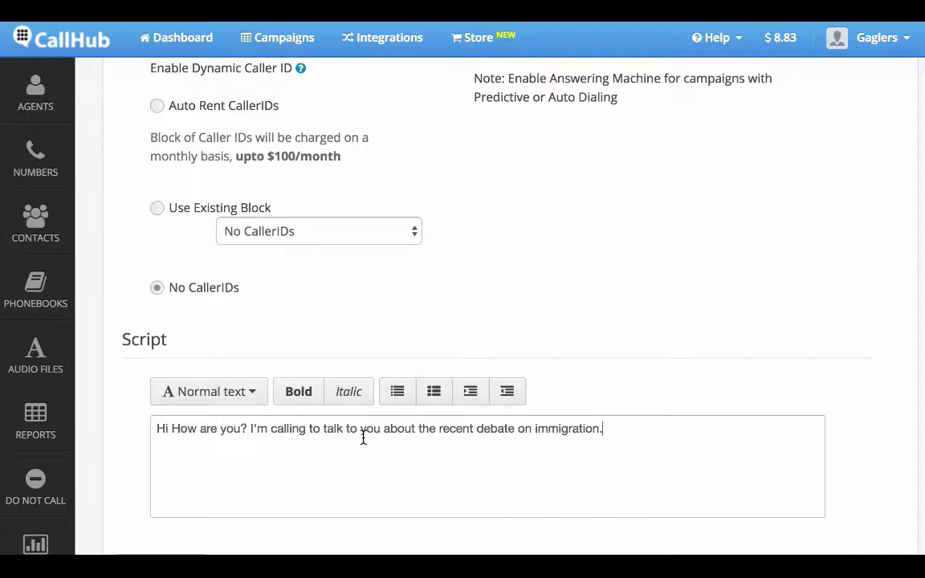
Step: Enable call dispositions for the campaign
{"action": "scroll", "coordinate": [363, 436], "scroll_direction": "down", "scroll_amount": 4}
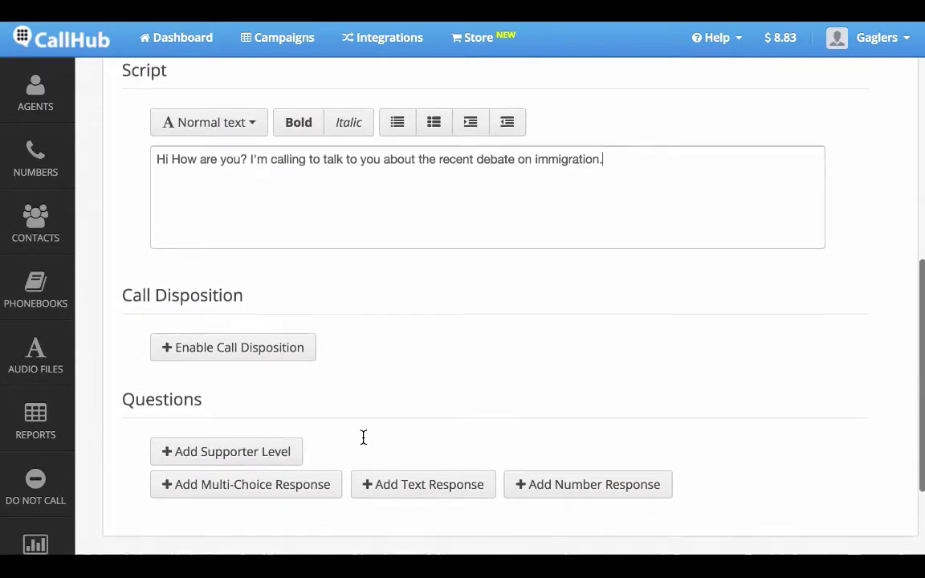
{"action": "scroll", "coordinate": [363, 437], "scroll_direction": "down", "scroll_amount": 1}
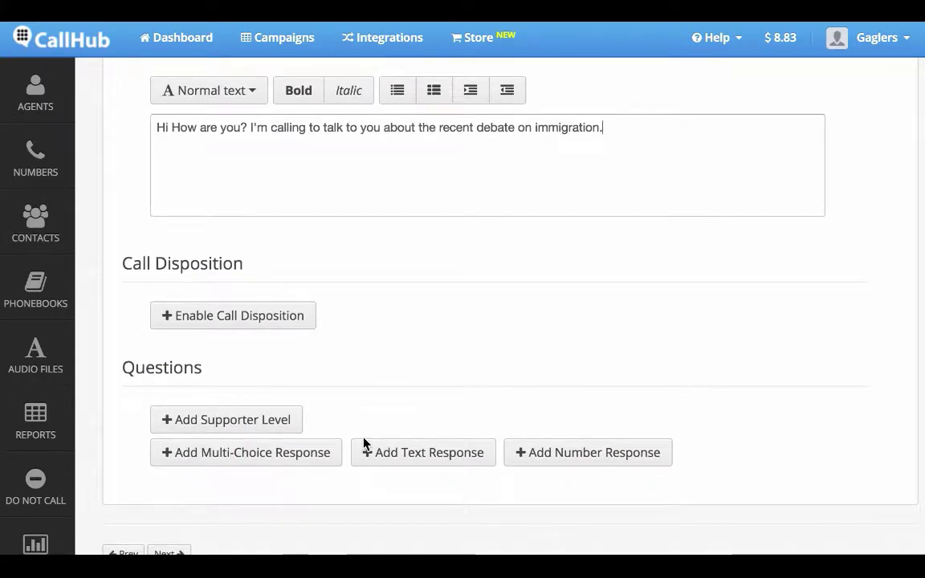
{"action": "left_click", "coordinate": [272, 315]}
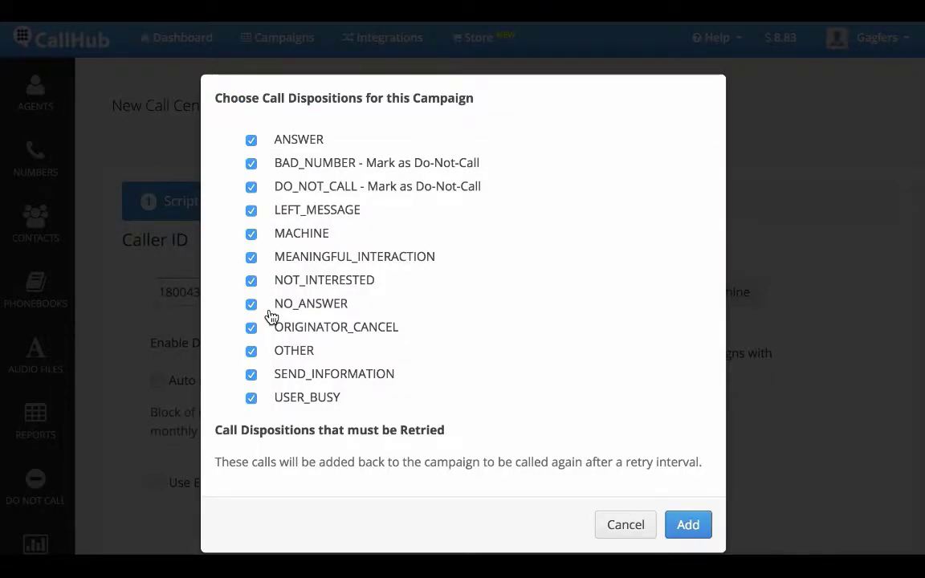
Step: Keep all dispositions, add MACHINE to the retry list, and begin a supporter level question
{"action": "scroll", "coordinate": [271, 316], "scroll_direction": "down", "scroll_amount": 4}
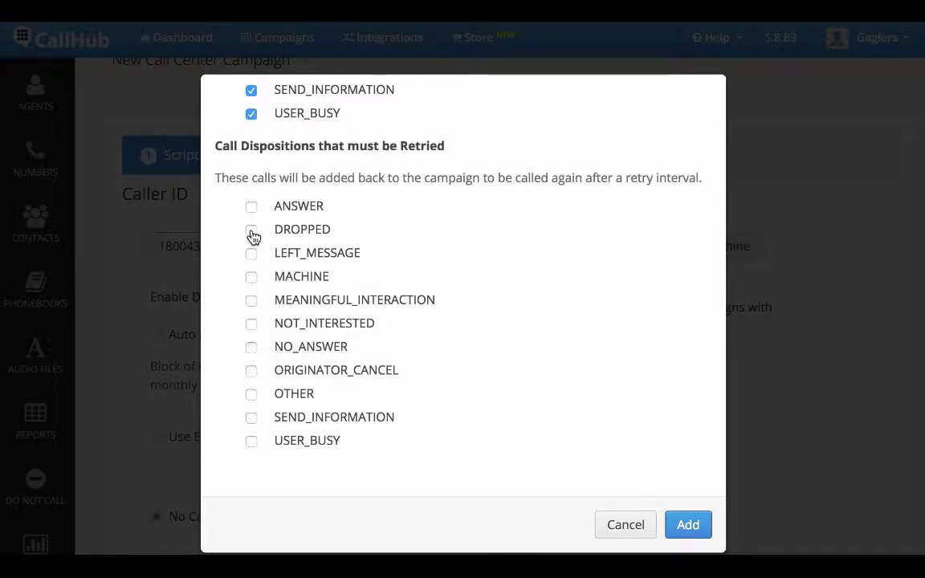
{"action": "left_click", "coordinate": [252, 277]}
{"action": "left_click", "coordinate": [681, 526]}
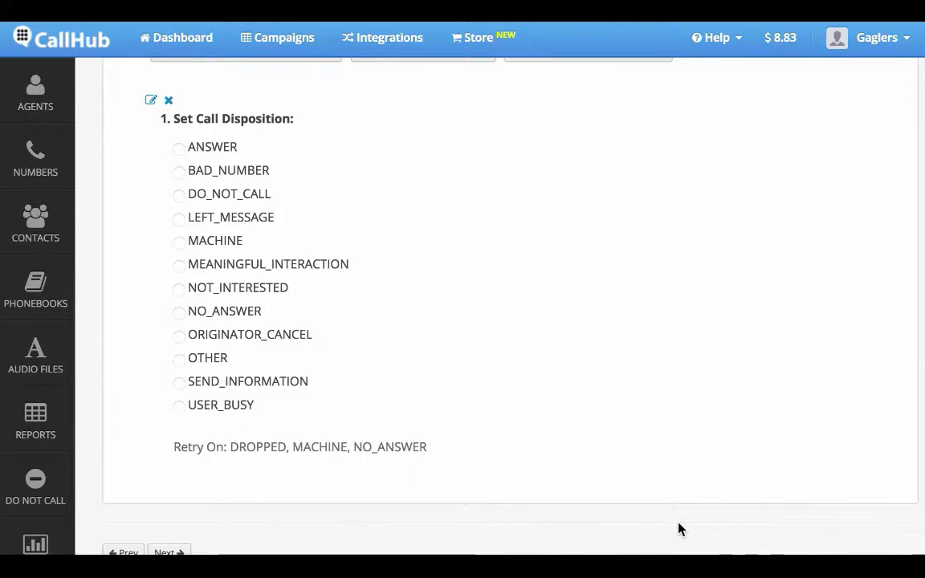
{"action": "scroll", "coordinate": [679, 529], "scroll_direction": "up", "scroll_amount": 3}
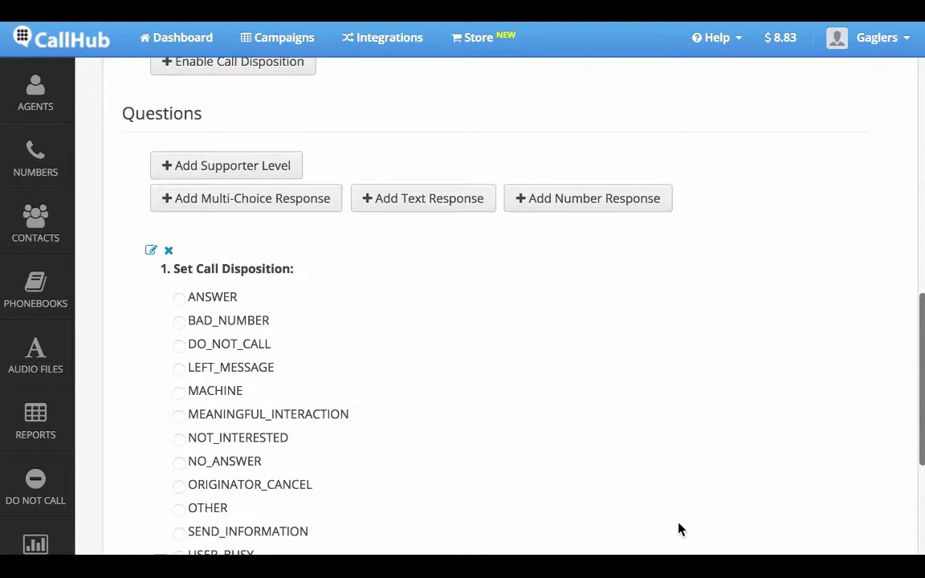
{"action": "left_click", "coordinate": [277, 170]}
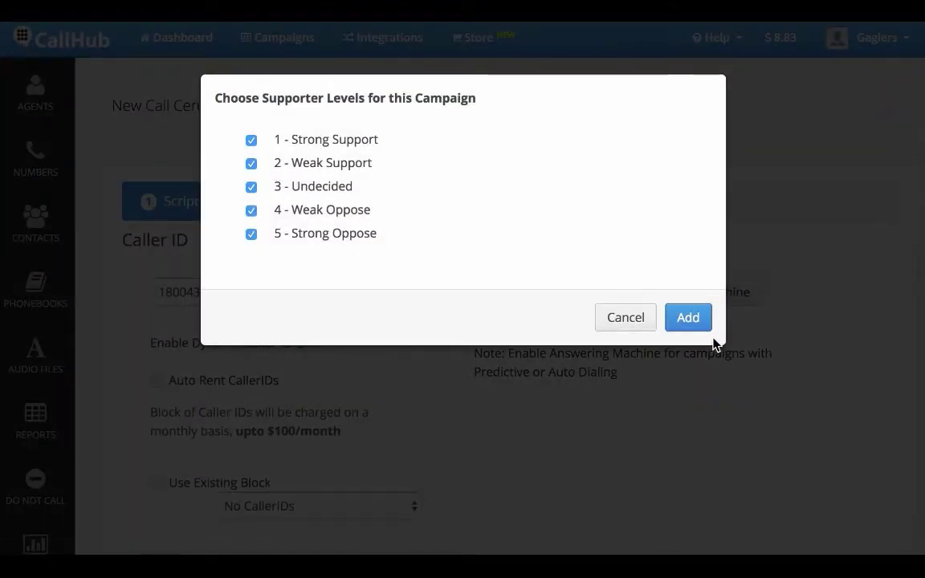
Step: Save the five supporter levels and add a yes/no multi-choice question about the immigration law
{"action": "left_click", "coordinate": [700, 330]}
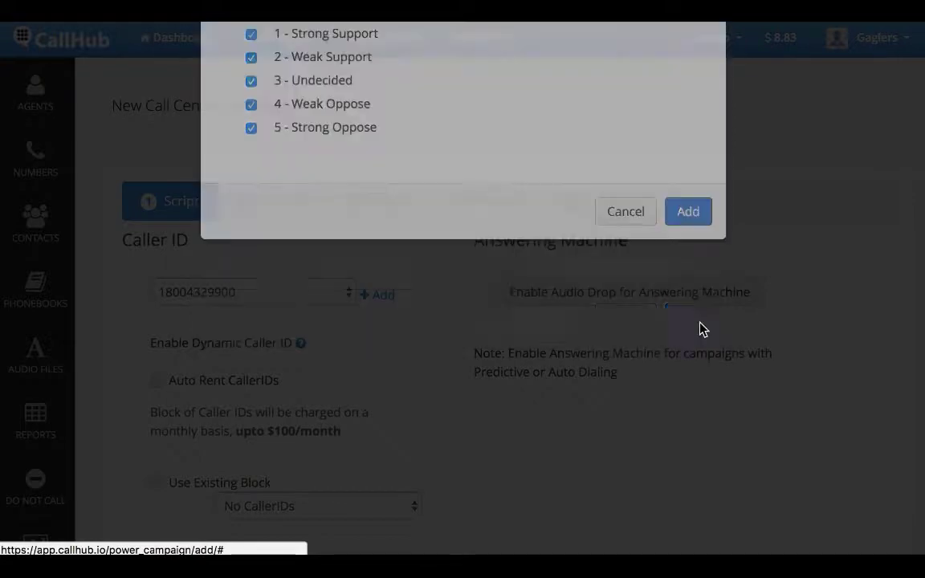
{"action": "scroll", "coordinate": [700, 329], "scroll_direction": "down", "scroll_amount": 10}
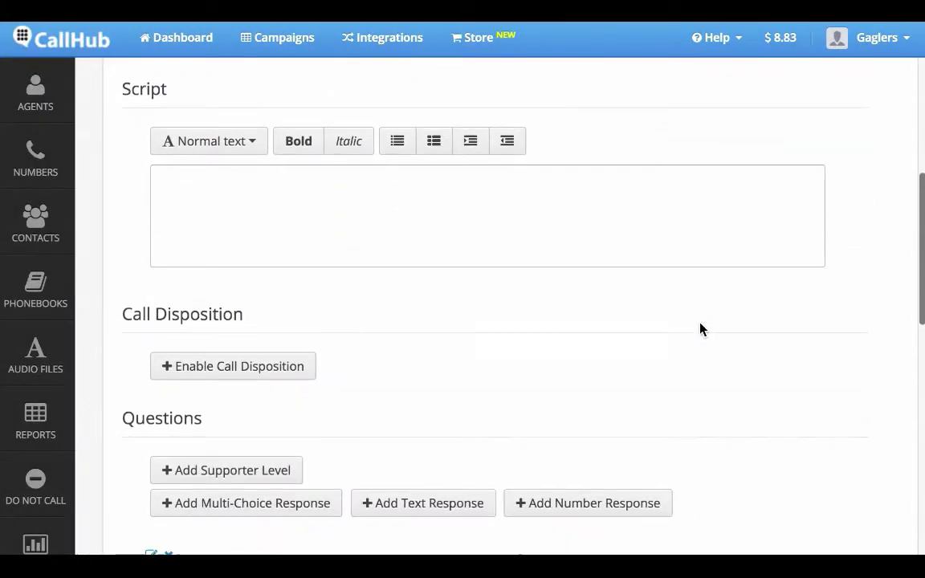
{"action": "scroll", "coordinate": [700, 329], "scroll_direction": "down", "scroll_amount": 3}
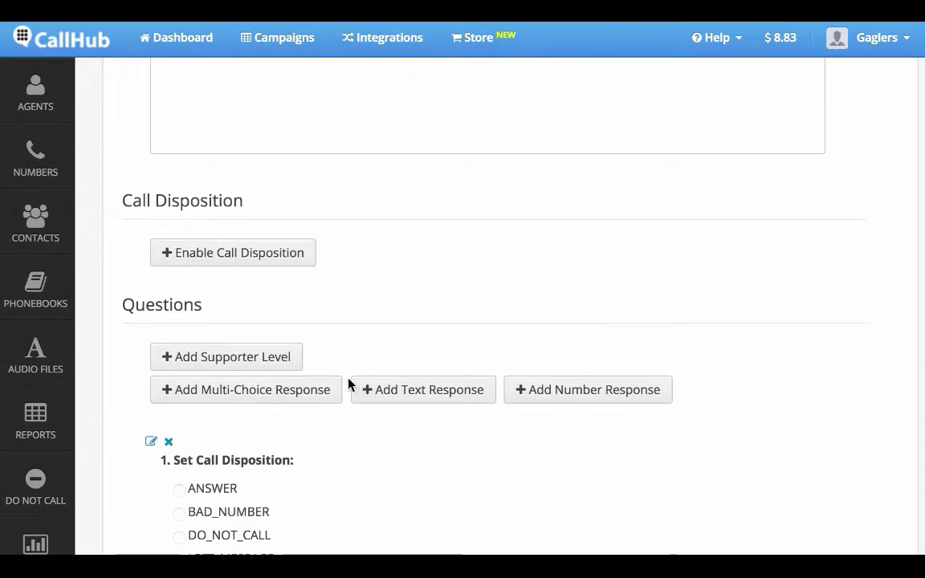
{"action": "left_click", "coordinate": [310, 393]}
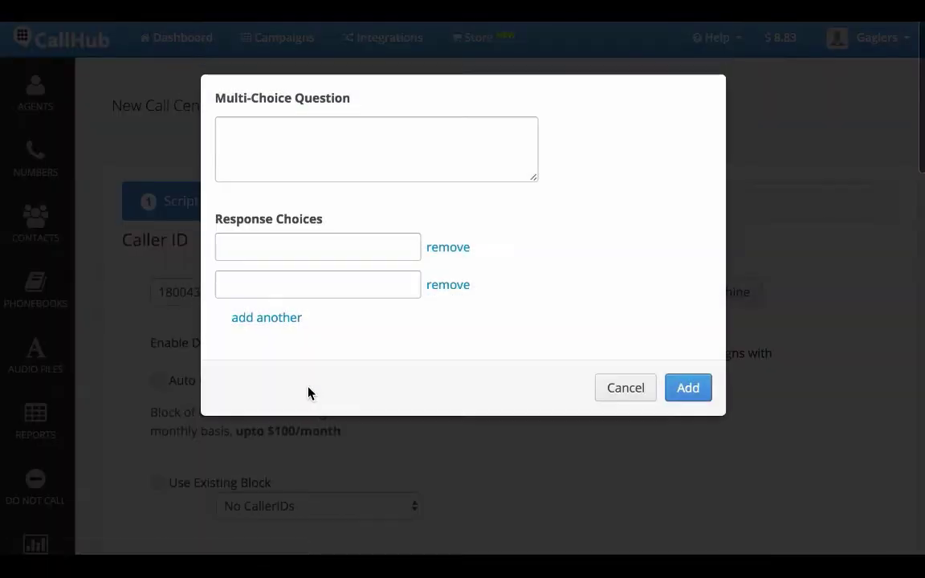
{"action": "left_click", "coordinate": [258, 144]}
{"action": "type", "text": "Do you support the recent immigration law?"}
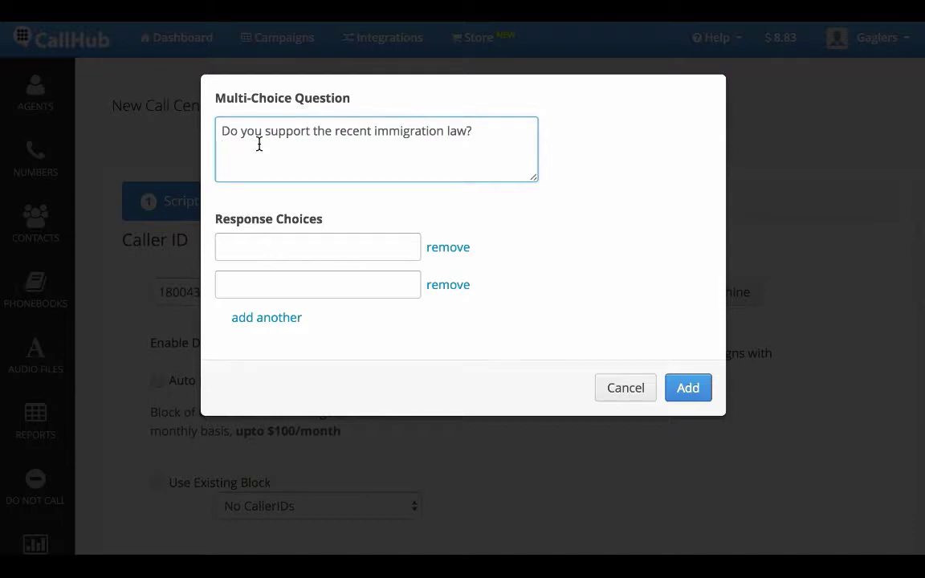
{"action": "left_click", "coordinate": [257, 241]}
{"action": "type", "text": "yes"}
{"action": "left_click", "coordinate": [267, 275]}
{"action": "type", "text": "no"}
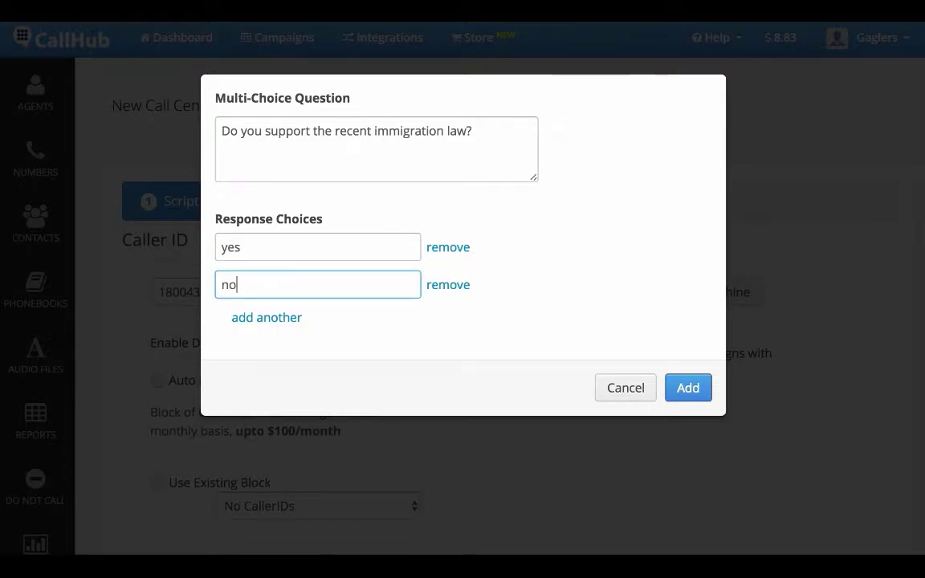
{"action": "left_click", "coordinate": [683, 389]}
Step: Add a 1-5 number-response question on likelihood of voting for the law's candidate
{"action": "scroll", "coordinate": [682, 391], "scroll_direction": "down", "scroll_amount": 3}
{"action": "scroll", "coordinate": [682, 391], "scroll_direction": "down", "scroll_amount": 1}
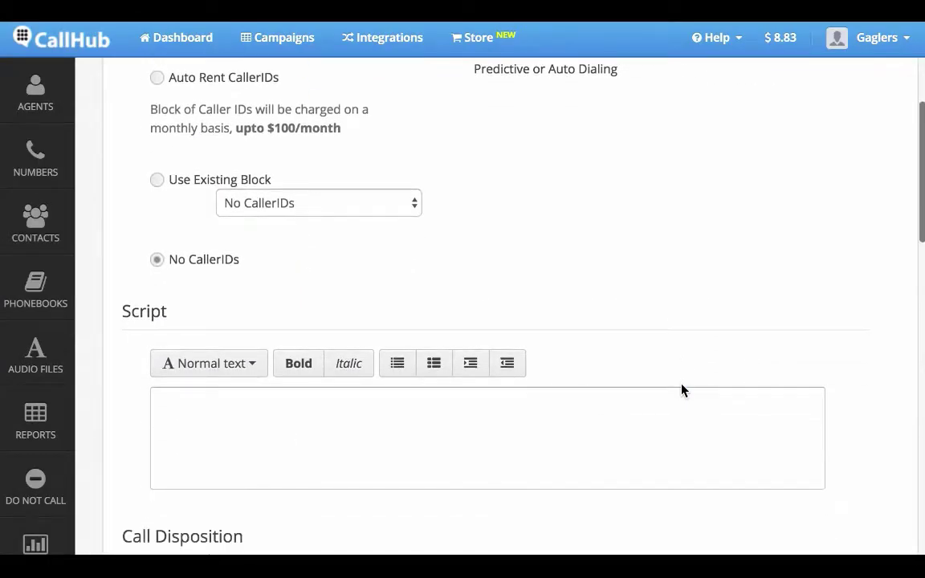
{"action": "scroll", "coordinate": [682, 392], "scroll_direction": "down", "scroll_amount": 2}
{"action": "scroll", "coordinate": [682, 391], "scroll_direction": "down", "scroll_amount": 2}
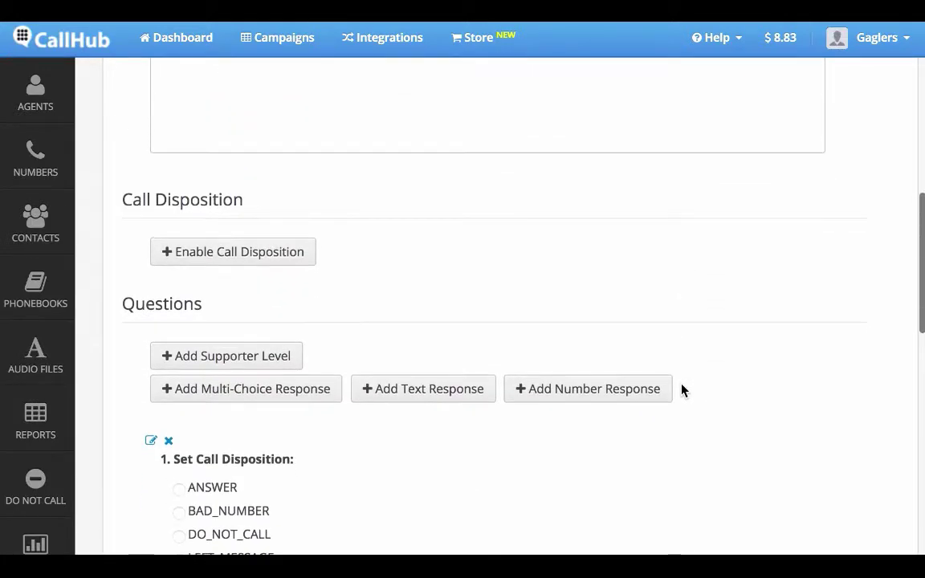
{"action": "left_click", "coordinate": [610, 391]}
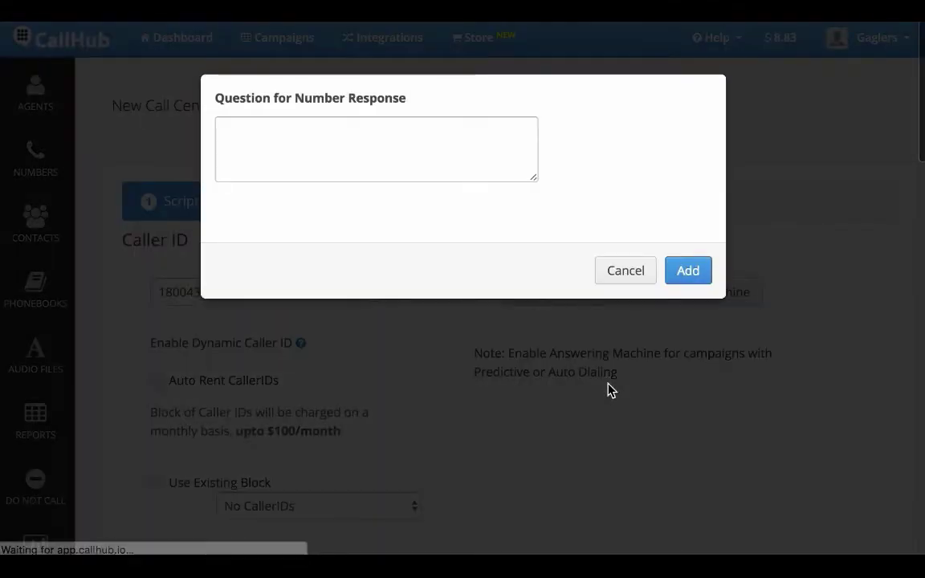
{"action": "left_click", "coordinate": [247, 122]}
{"action": "type", "text": "On a scale of 1-5 how likely are you to vote for the candidate supporting the law?"}
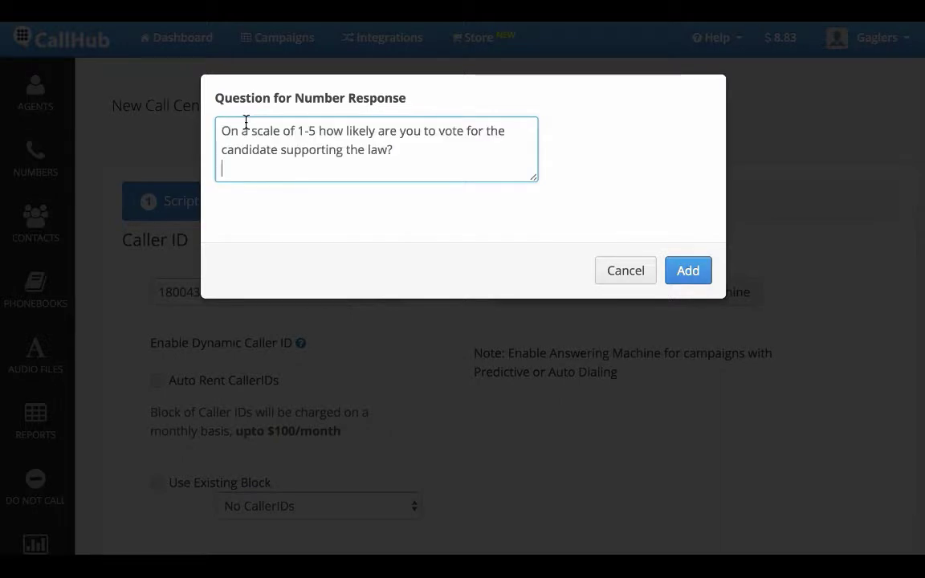
{"action": "left_click", "coordinate": [681, 270]}
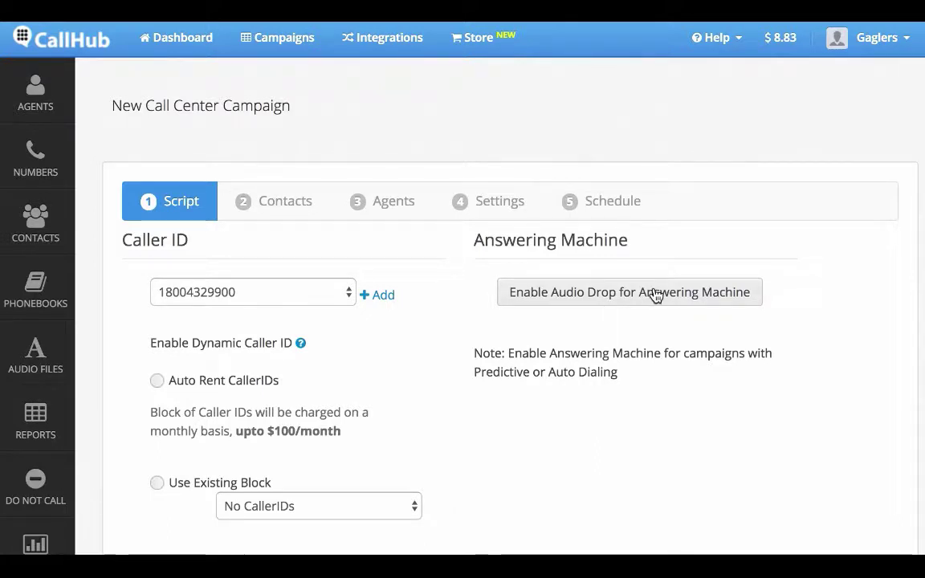
Step: Turn on answering-machine audio drop using the Sample Answering Machine recording
{"action": "left_click", "coordinate": [655, 295]}
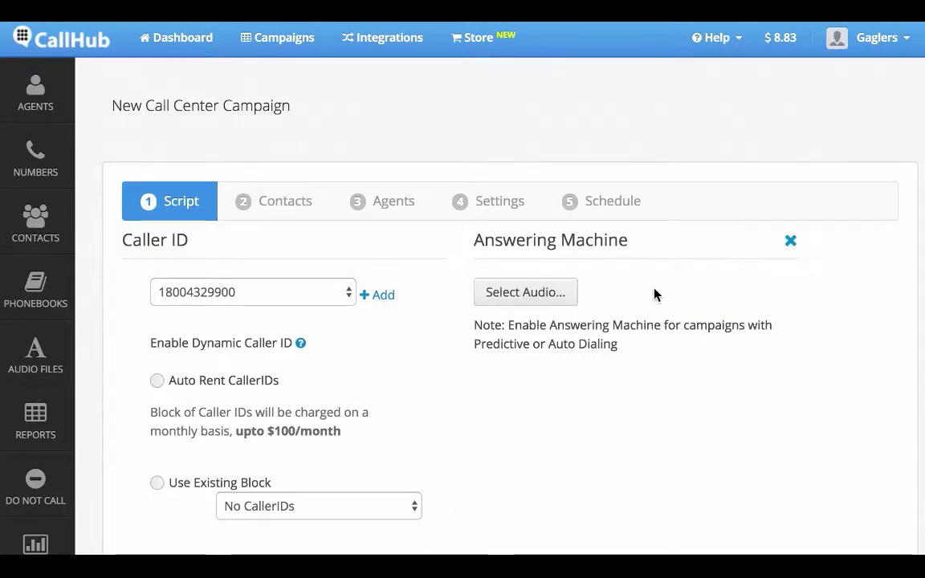
{"action": "left_click", "coordinate": [548, 295]}
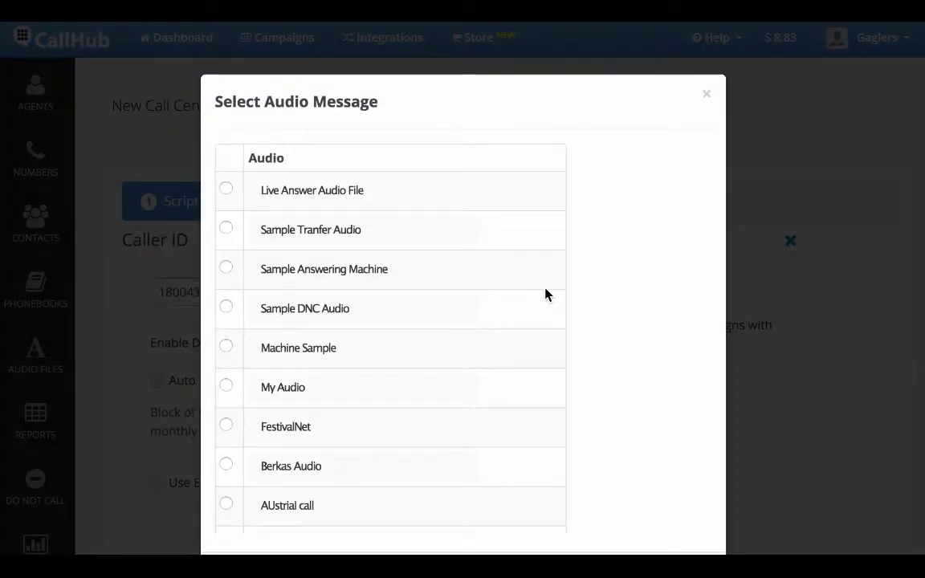
{"action": "left_click", "coordinate": [545, 273]}
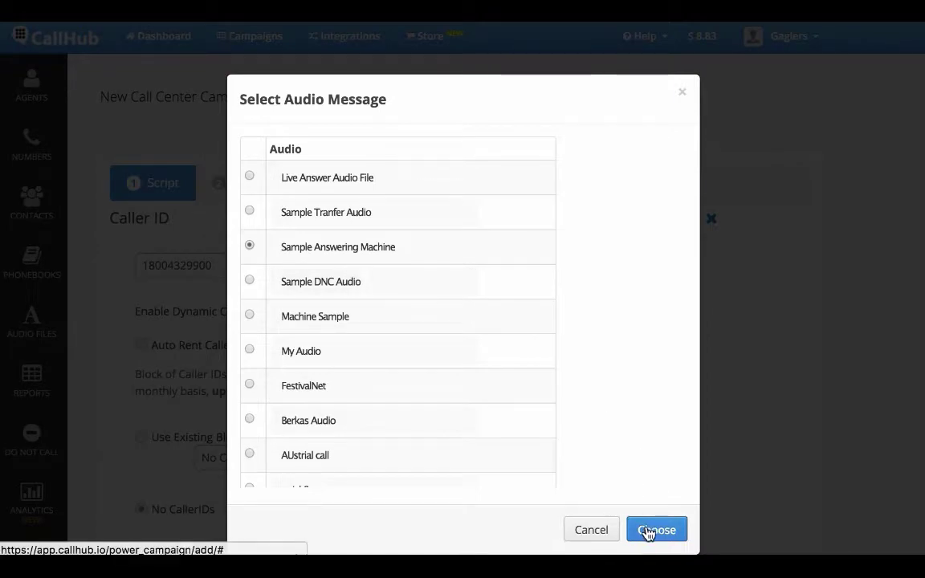
{"action": "left_click", "coordinate": [649, 530]}
{"action": "scroll", "coordinate": [448, 460], "scroll_direction": "down", "scroll_amount": 10}
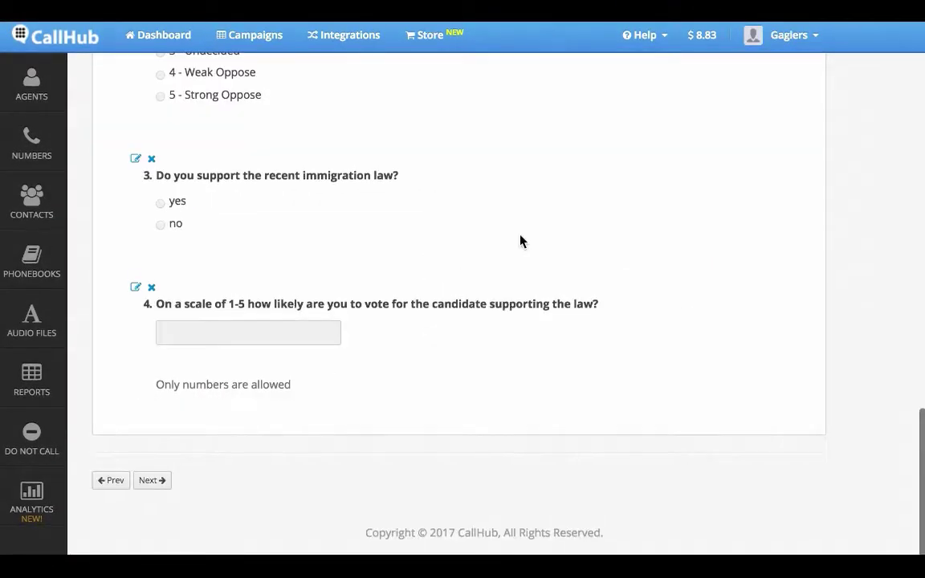
Step: Attach the Immigration Survey test phonebook, keep all agents assigned, and advance to Settings
{"action": "left_click", "coordinate": [147, 483]}
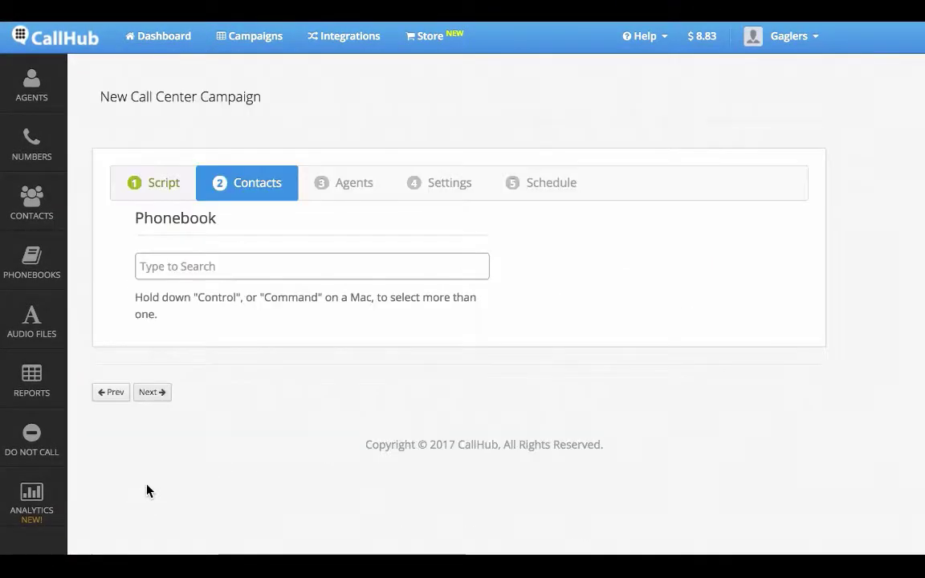
{"action": "left_click", "coordinate": [192, 266]}
{"action": "scroll", "coordinate": [177, 415], "scroll_direction": "down", "scroll_amount": 10}
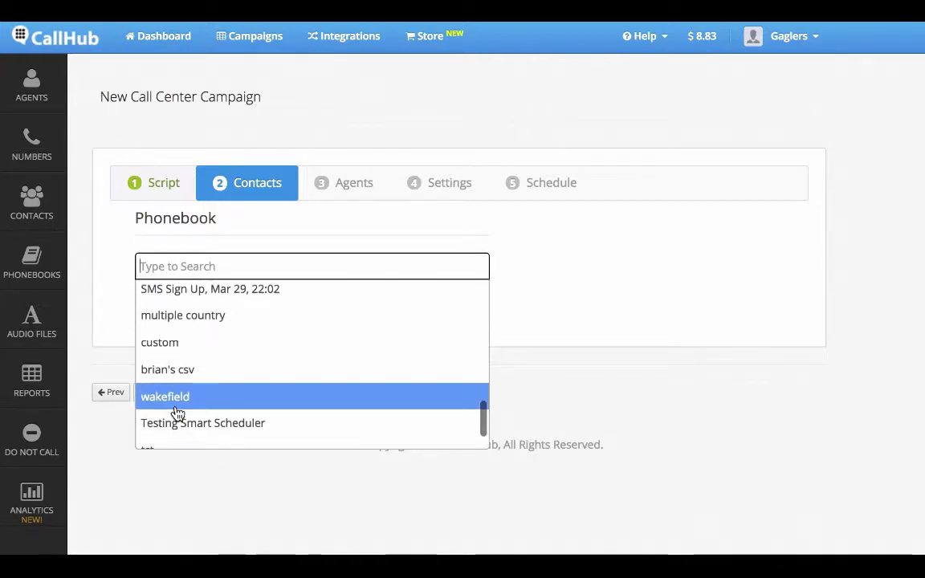
{"action": "left_click", "coordinate": [182, 434]}
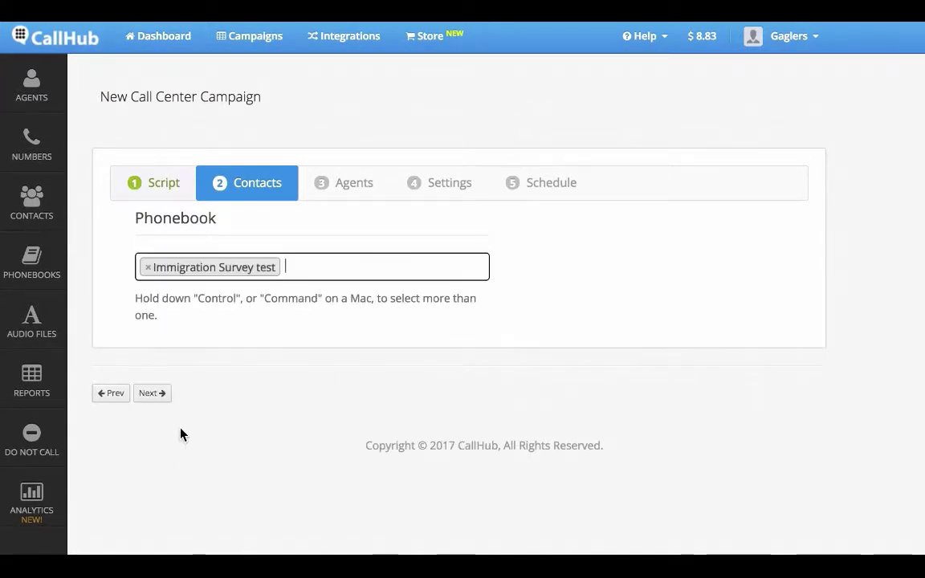
{"action": "left_click", "coordinate": [154, 394]}
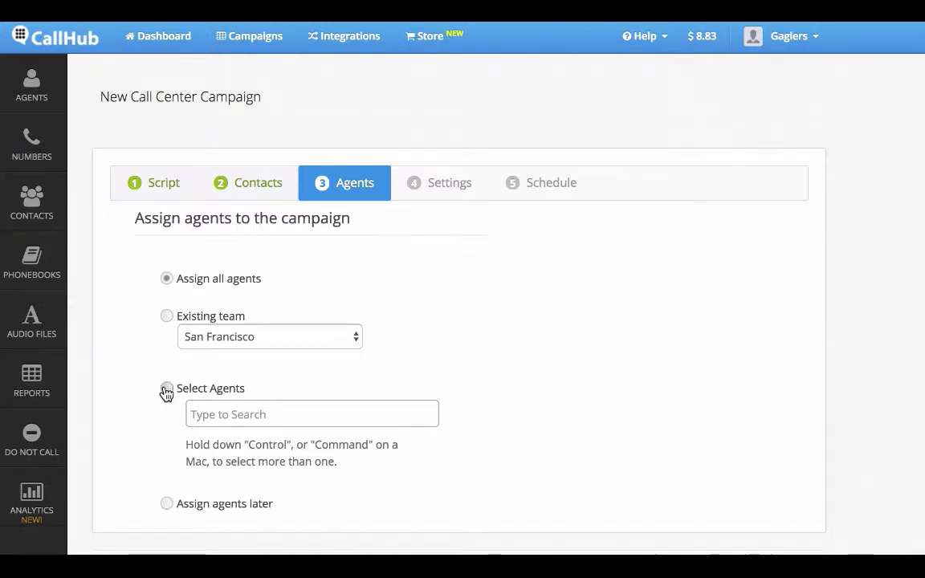
{"action": "scroll", "coordinate": [166, 393], "scroll_direction": "down", "scroll_amount": 3}
{"action": "left_click", "coordinate": [151, 483]}
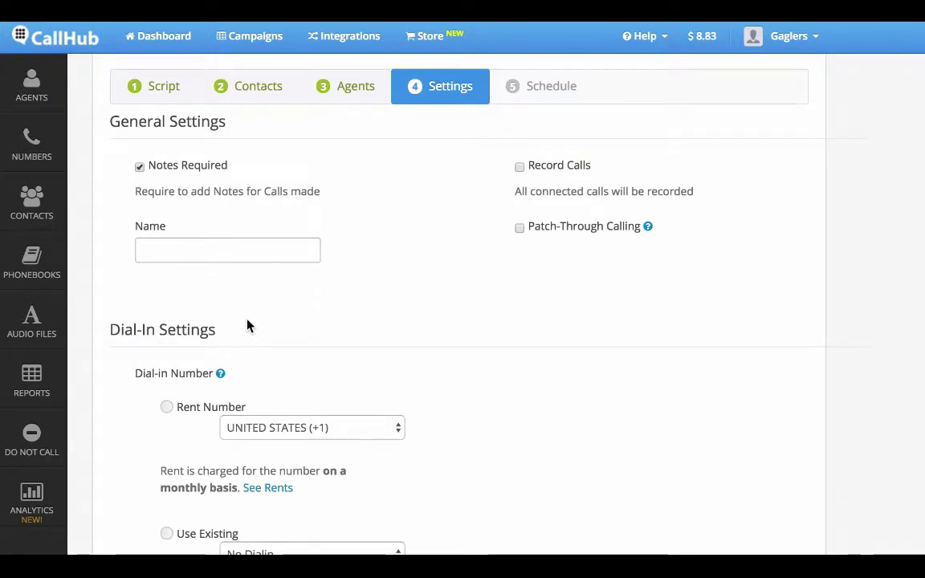
Step: Name the campaign 'Immigration Survey' and tick Record Calls
{"action": "left_click", "coordinate": [196, 249]}
{"action": "type", "text": "Immigration Survey"}
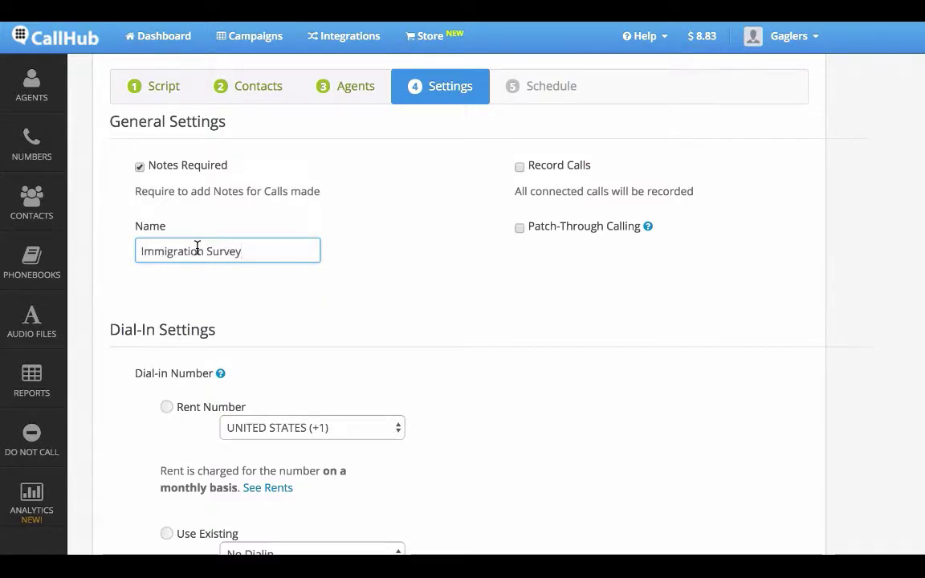
{"action": "left_click", "coordinate": [520, 169]}
{"action": "scroll", "coordinate": [433, 344], "scroll_direction": "down", "scroll_amount": 1}
{"action": "scroll", "coordinate": [434, 345], "scroll_direction": "down", "scroll_amount": 2}
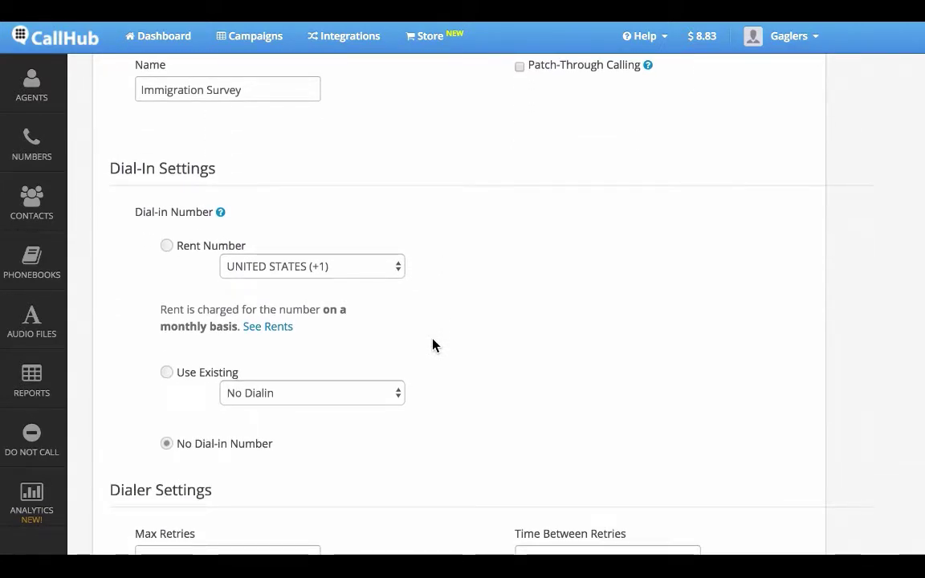
{"action": "scroll", "coordinate": [434, 345], "scroll_direction": "down", "scroll_amount": 1}
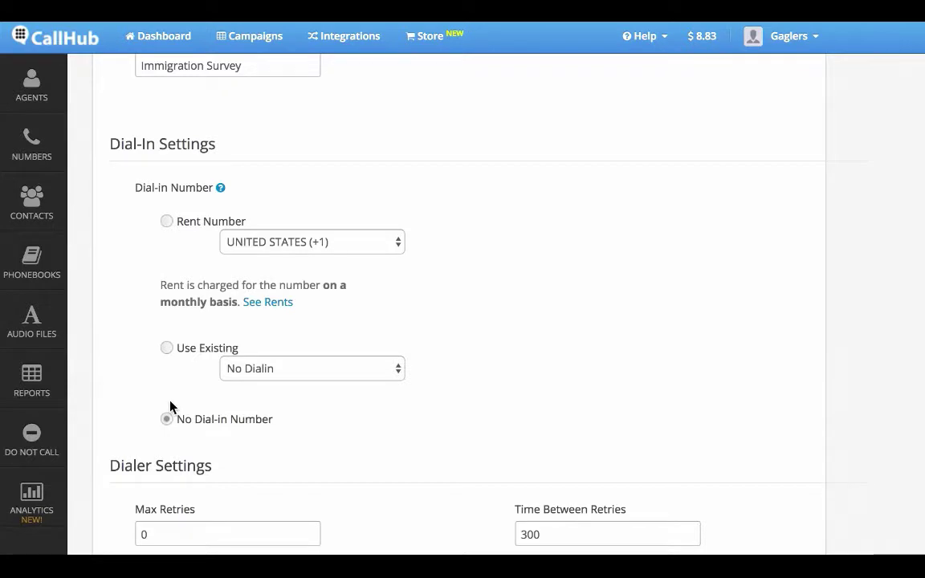
{"action": "scroll", "coordinate": [171, 406], "scroll_direction": "down", "scroll_amount": 5}
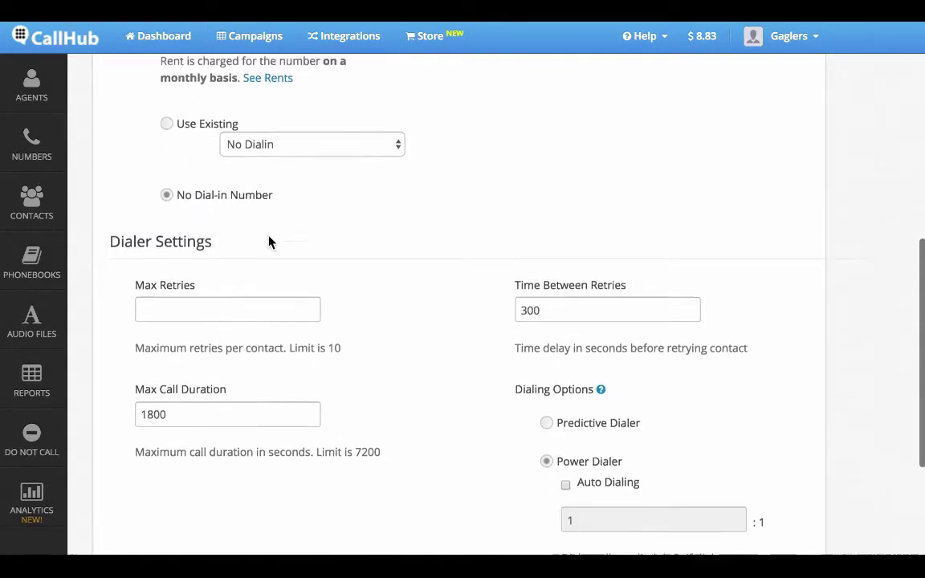
Step: Set the campaign's Max Retries to 1
{"action": "left_click", "coordinate": [146, 271]}
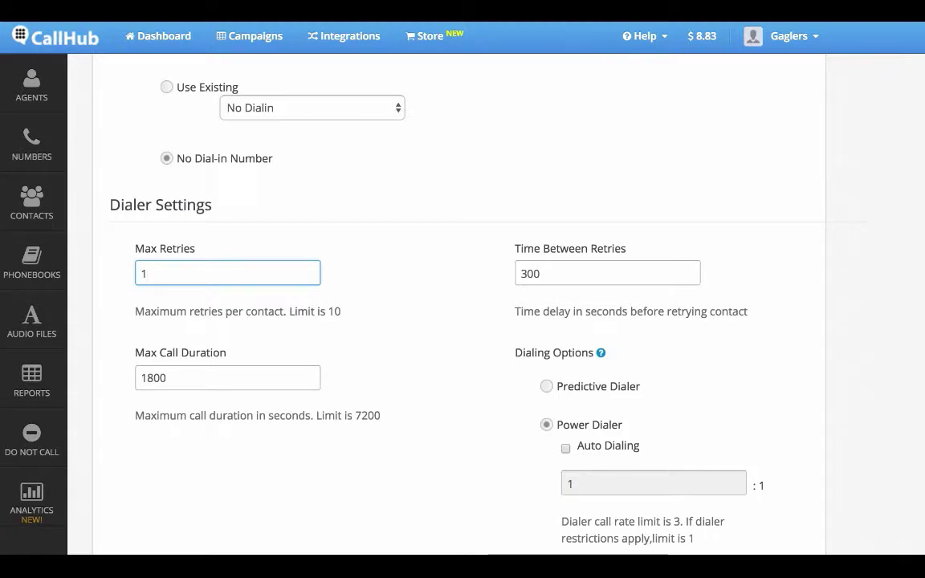
{"action": "left_click", "coordinate": [461, 294]}
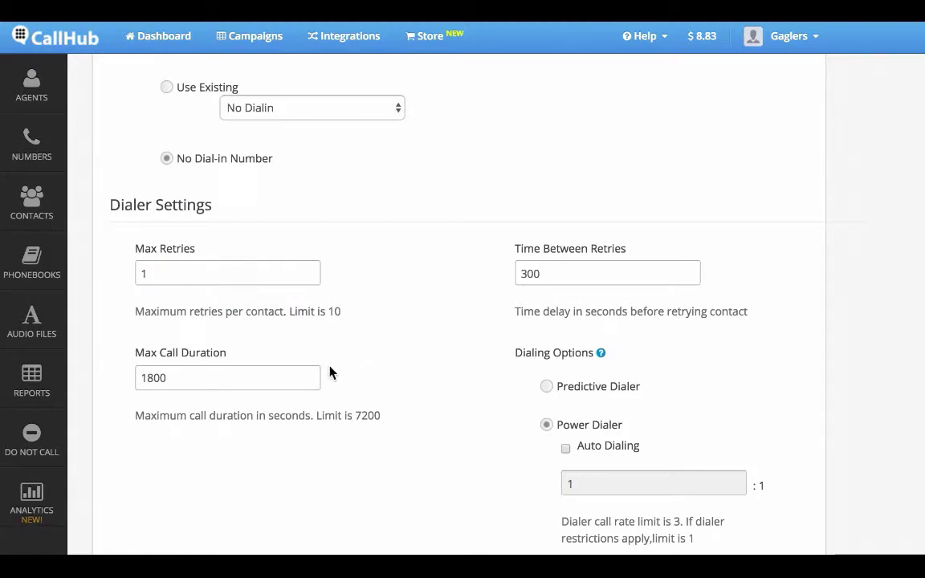
{"action": "scroll", "coordinate": [431, 349], "scroll_direction": "down", "scroll_amount": 1}
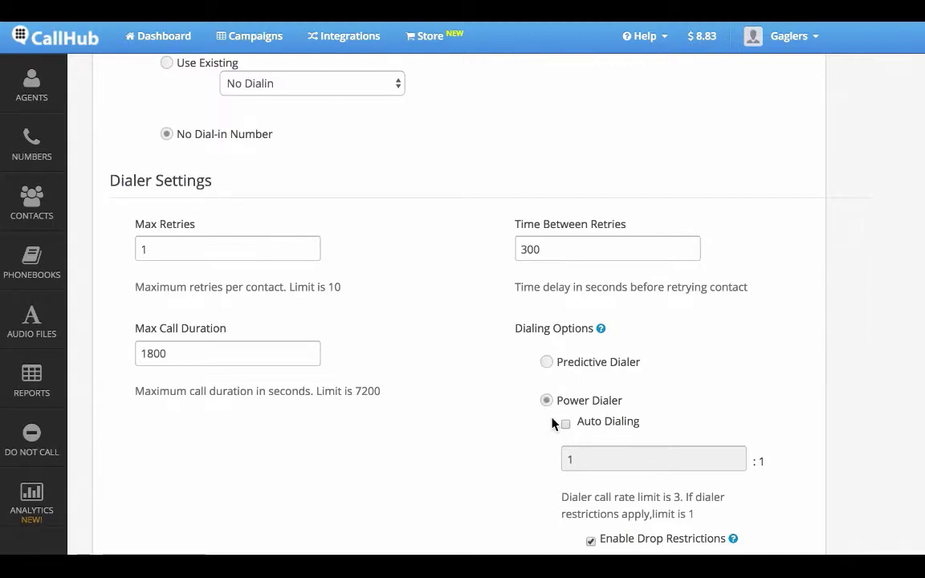
{"action": "scroll", "coordinate": [341, 359], "scroll_direction": "up", "scroll_amount": 3}
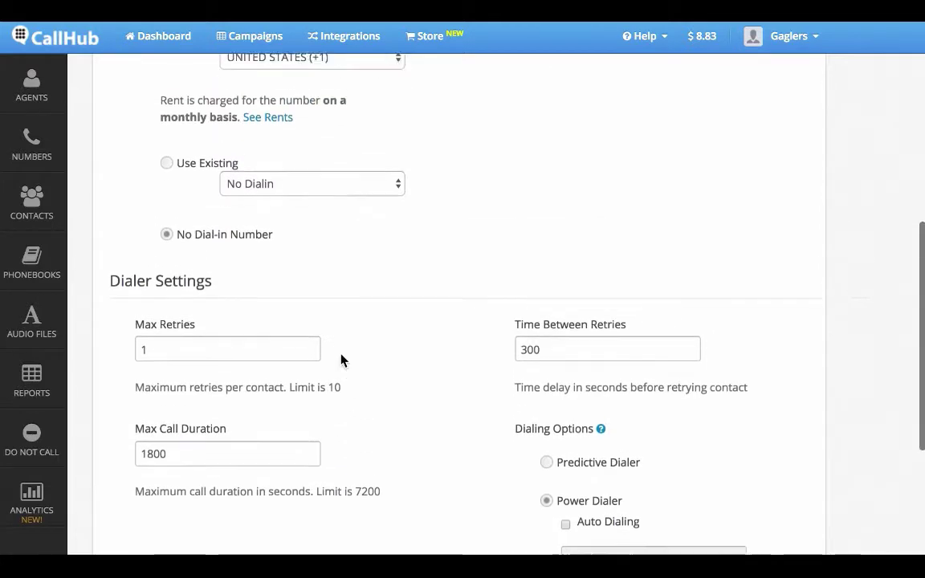
{"action": "scroll", "coordinate": [340, 359], "scroll_direction": "up", "scroll_amount": 10}
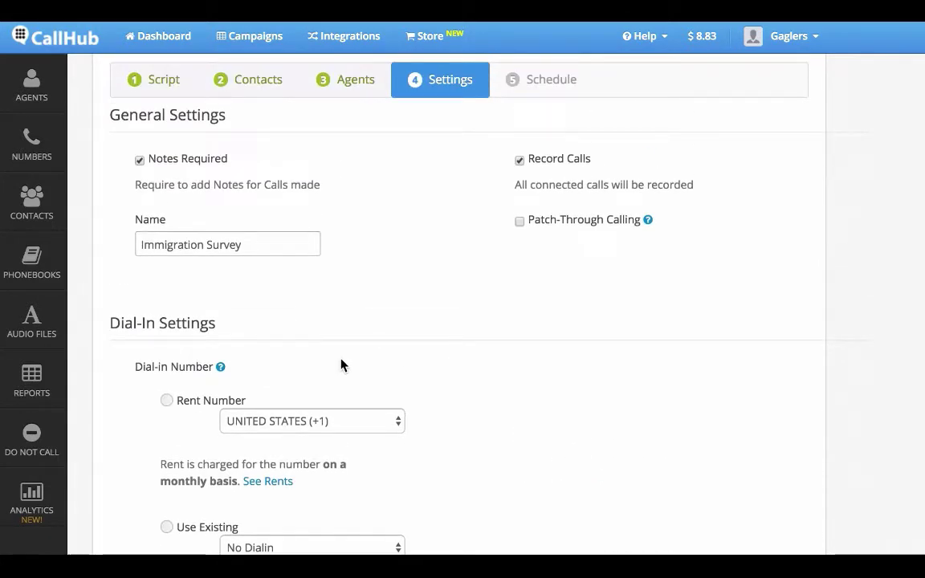
Step: Leave Patch-Through Calling unchecked and continue to the Schedule step
{"action": "left_click", "coordinate": [519, 223]}
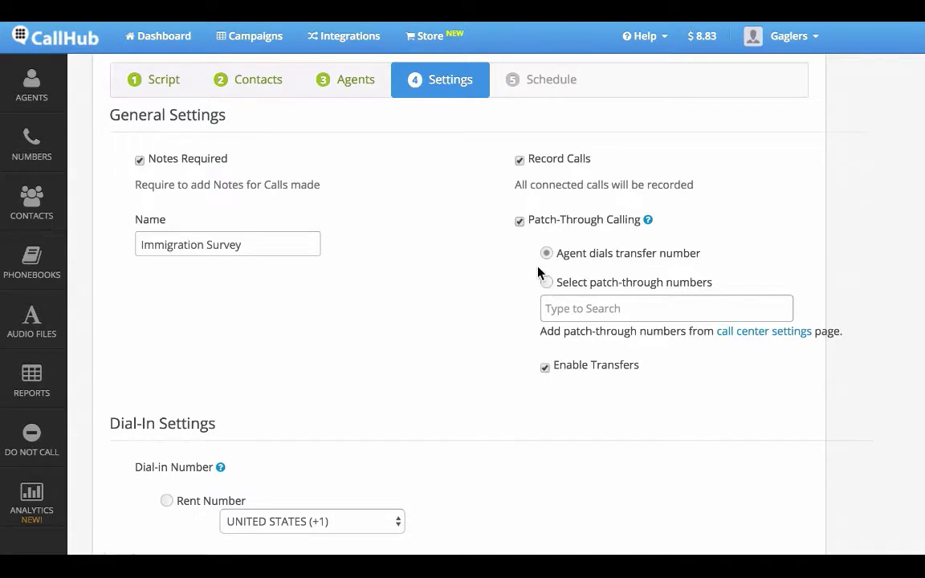
{"action": "left_click", "coordinate": [520, 221]}
{"action": "scroll", "coordinate": [275, 368], "scroll_direction": "down", "scroll_amount": 3}
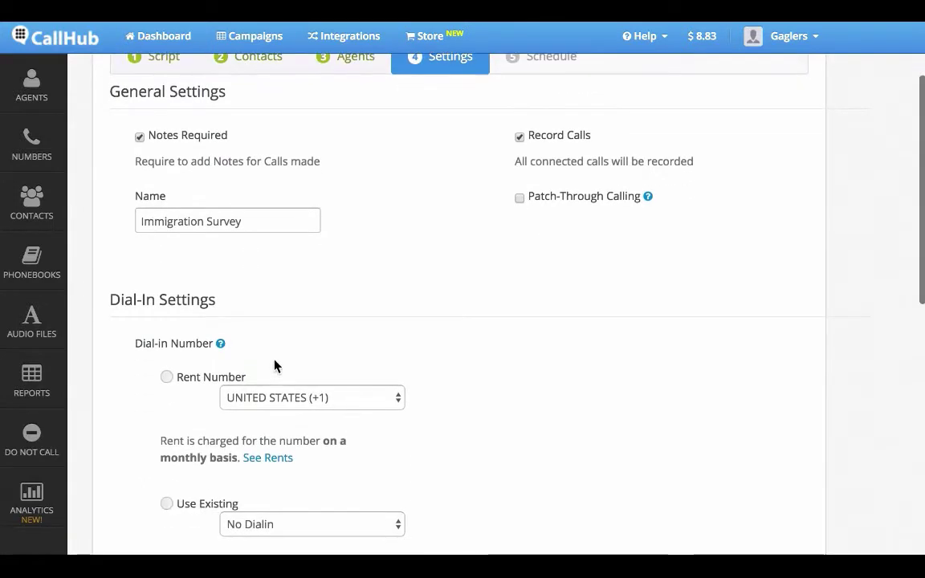
{"action": "scroll", "coordinate": [274, 366], "scroll_direction": "down", "scroll_amount": 5}
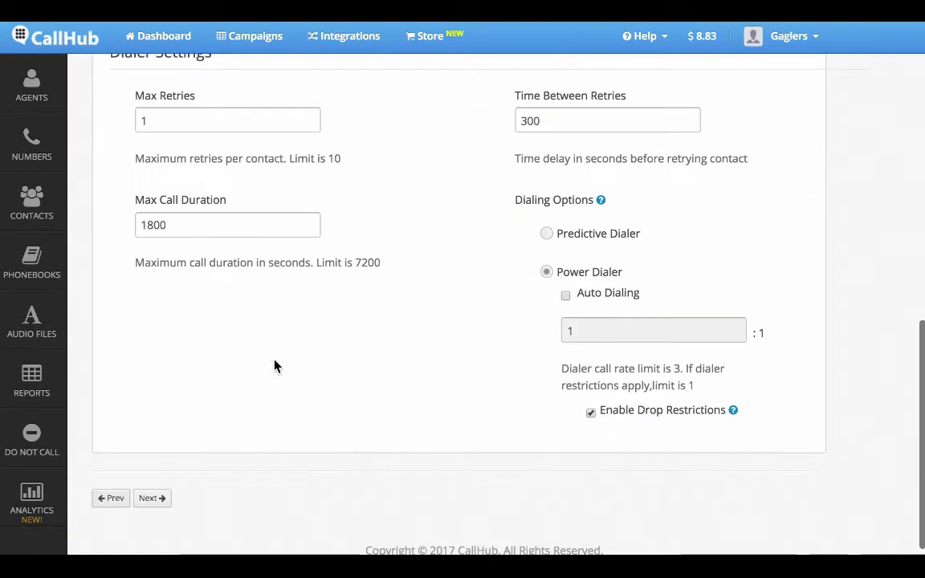
{"action": "left_click", "coordinate": [159, 499]}
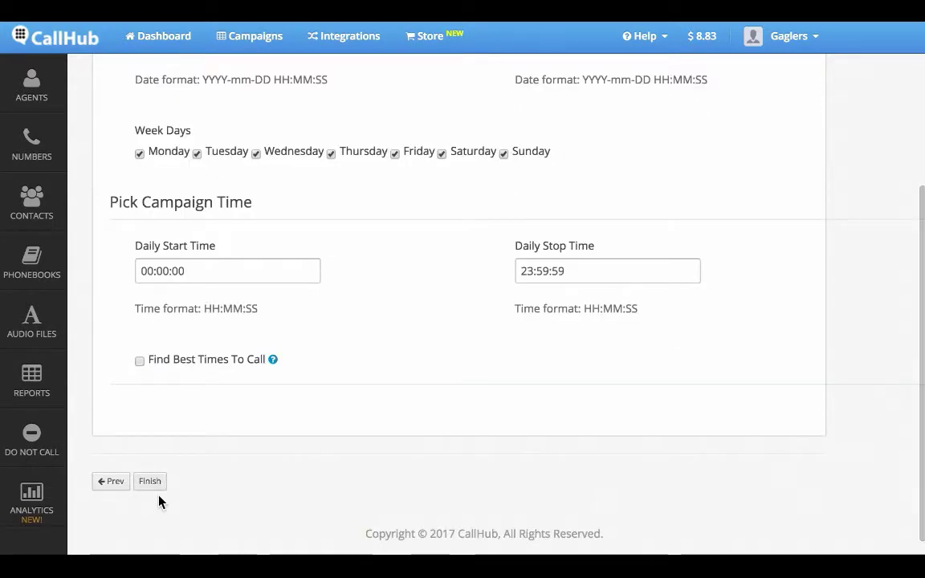
{"action": "scroll", "coordinate": [267, 346], "scroll_direction": "up", "scroll_amount": 3}
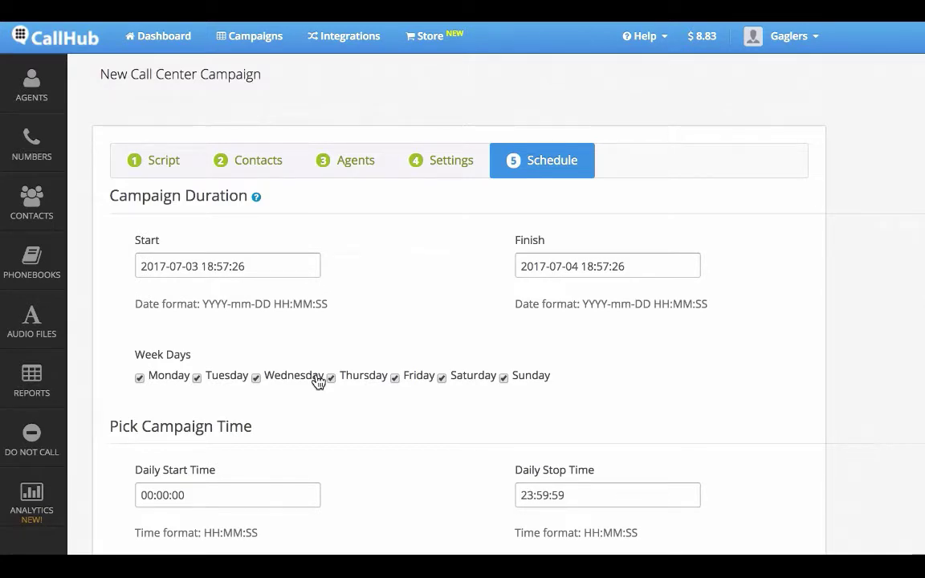
{"action": "scroll", "coordinate": [317, 379], "scroll_direction": "down", "scroll_amount": 2}
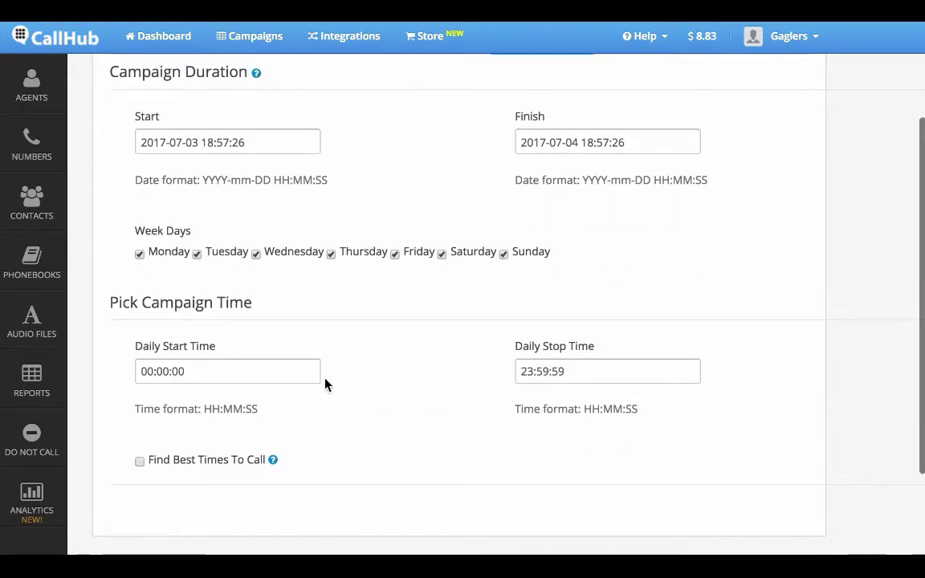
{"action": "scroll", "coordinate": [341, 385], "scroll_direction": "down", "scroll_amount": 2}
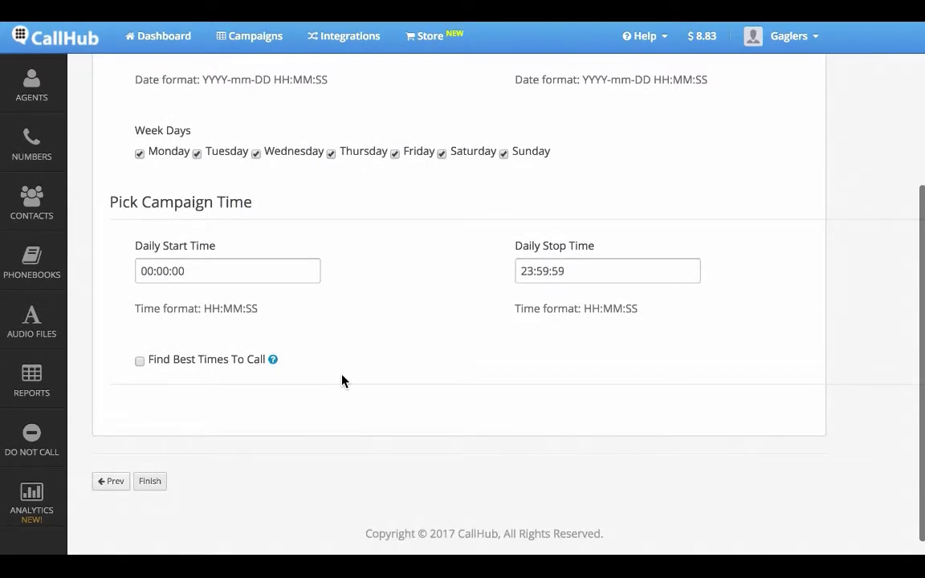
{"action": "left_click", "coordinate": [143, 484]}
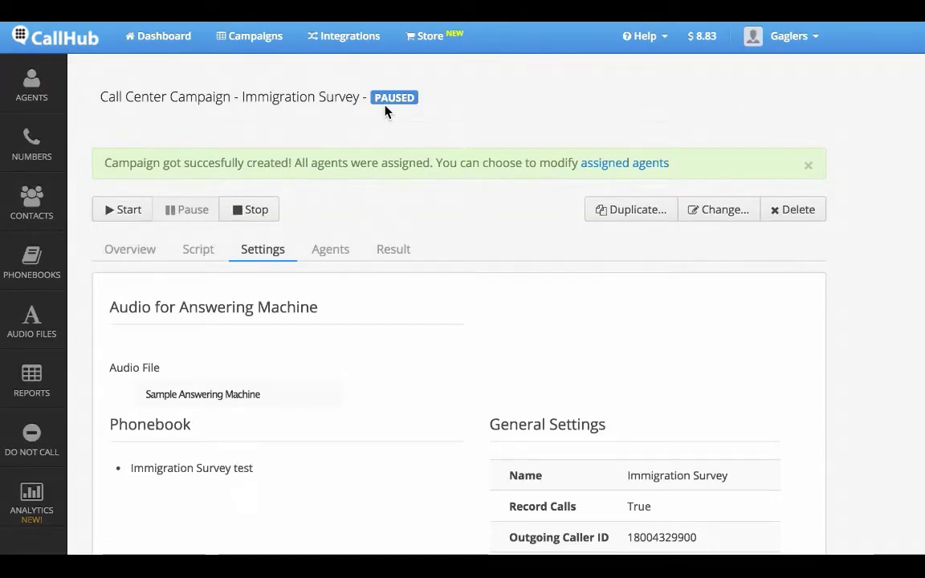
Step: Start the Immigration Survey campaign and sign out of the admin account
{"action": "left_click", "coordinate": [115, 219]}
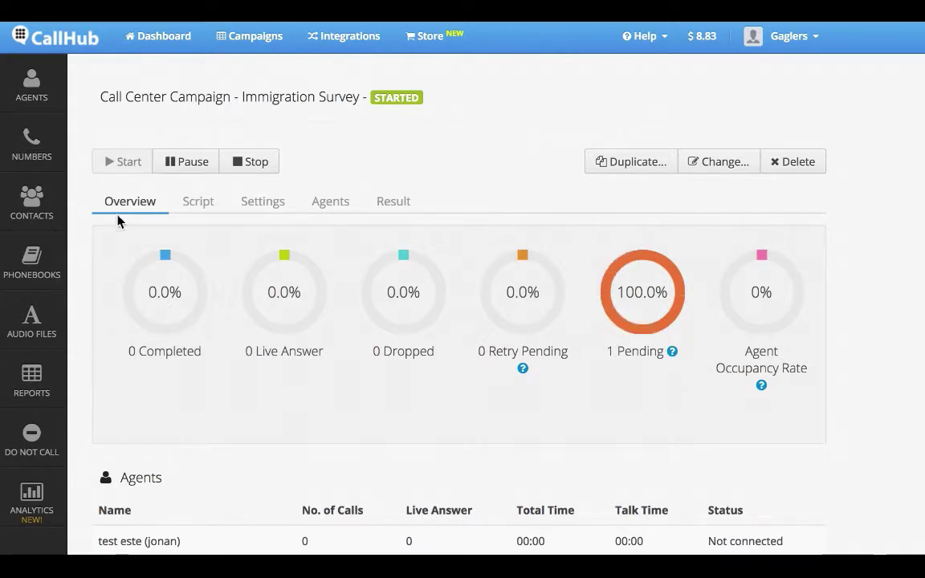
{"action": "left_click", "coordinate": [819, 37]}
{"action": "left_click", "coordinate": [763, 150]}
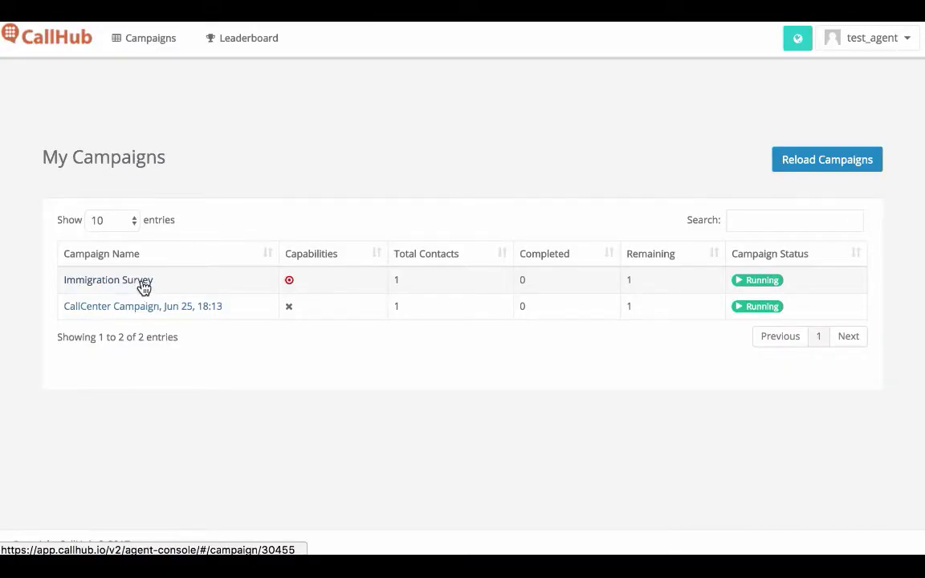
Step: As the agent, join Immigration Survey, call its one contact, hang up, and dismiss the notification
{"action": "left_click", "coordinate": [142, 286]}
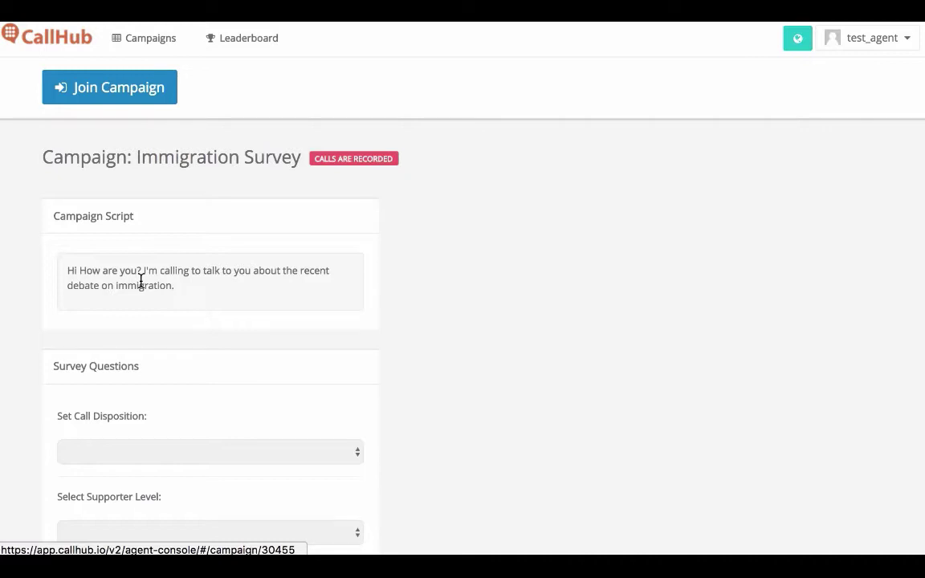
{"action": "left_click", "coordinate": [145, 98]}
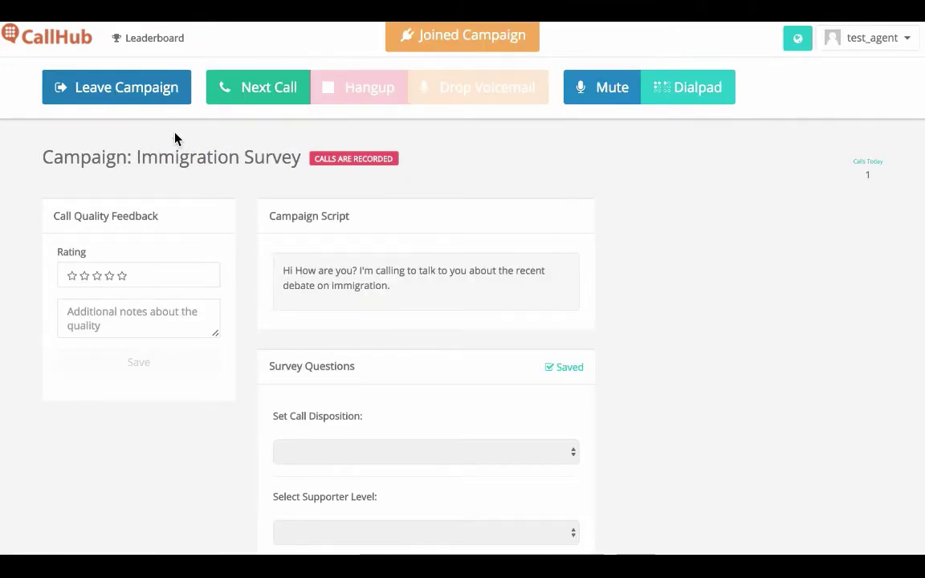
{"action": "left_click", "coordinate": [240, 99]}
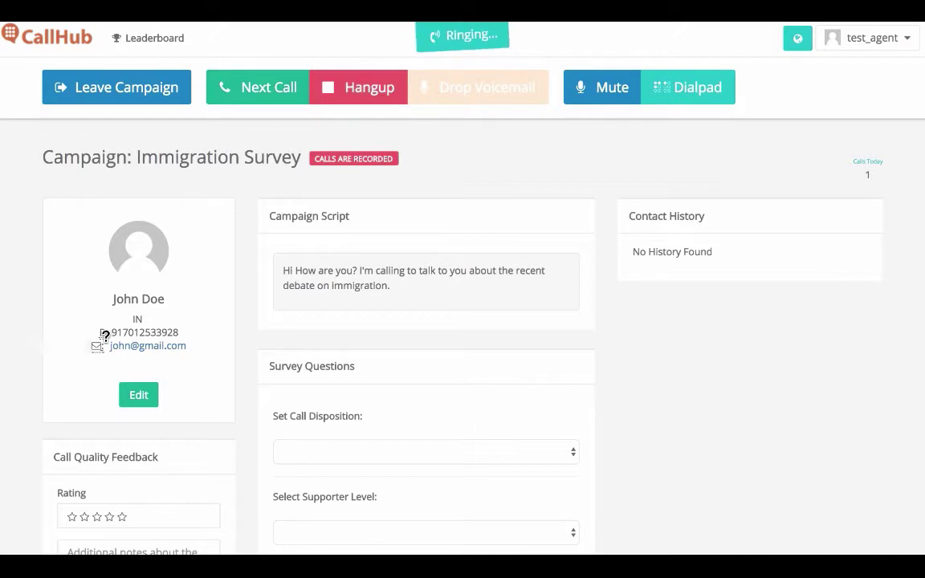
{"action": "mouse_move", "coordinate": [104, 335]}
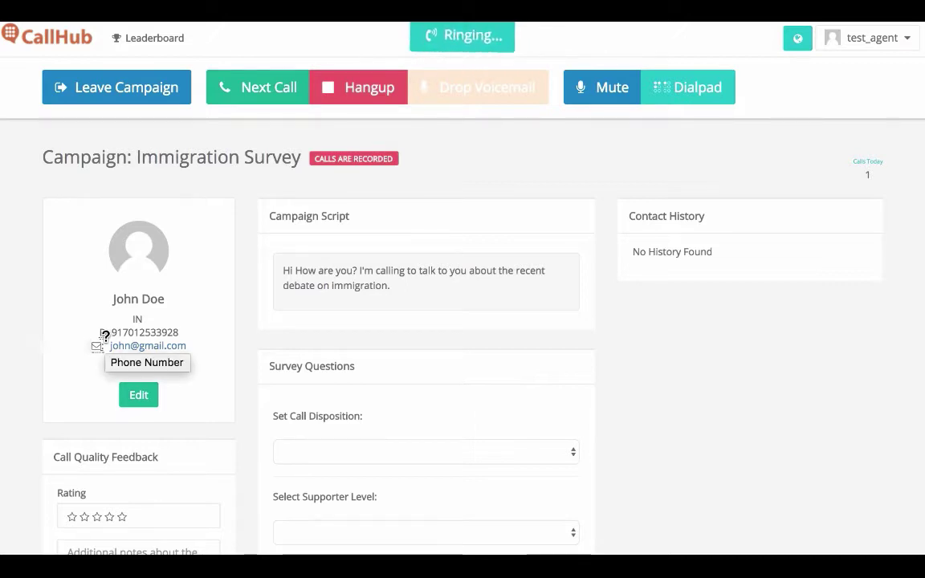
{"action": "left_click", "coordinate": [337, 88]}
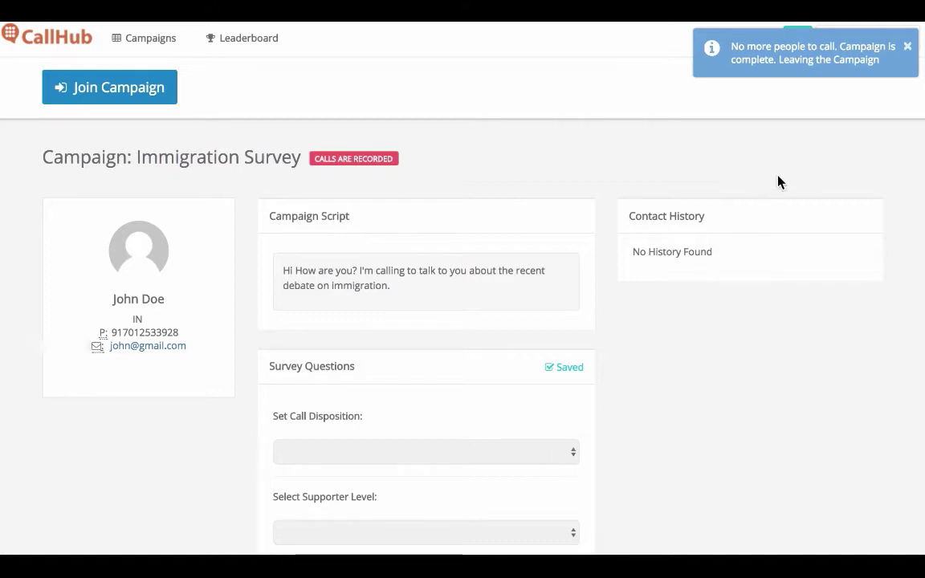
{"action": "left_click", "coordinate": [908, 47]}
{"action": "left_click", "coordinate": [908, 47]}
Step: Log out of the agent account and review the Immigration Survey overview: 1 completed, live-answered call, 0 dropped
{"action": "left_click", "coordinate": [861, 142]}
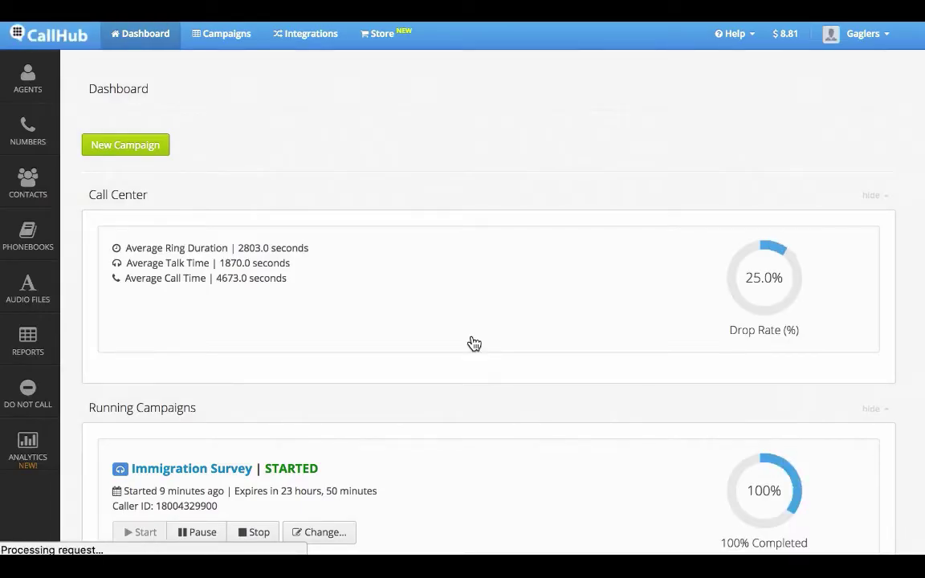
{"action": "left_click", "coordinate": [234, 470]}
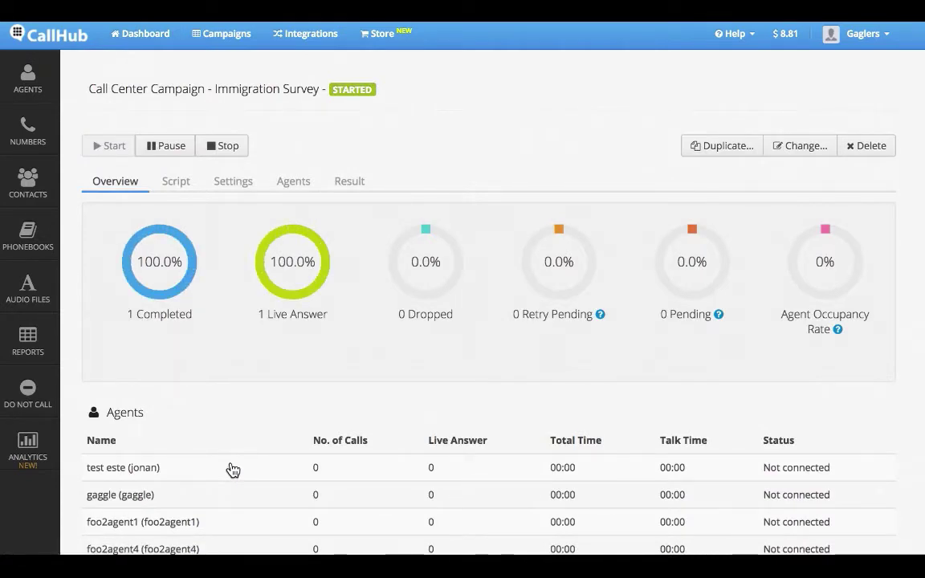
{"action": "scroll", "coordinate": [233, 471], "scroll_direction": "down", "scroll_amount": 3}
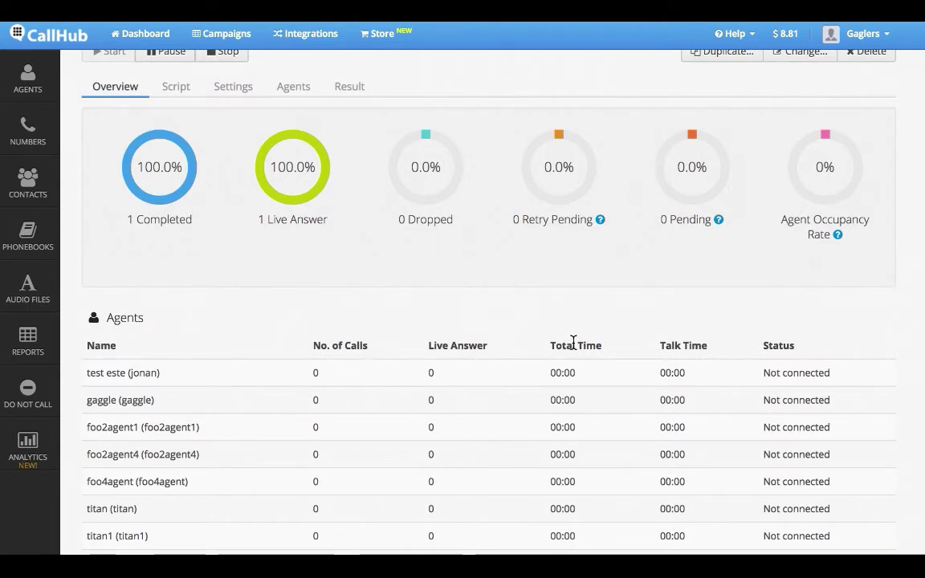
{"action": "scroll", "coordinate": [573, 342], "scroll_direction": "up", "scroll_amount": 1}
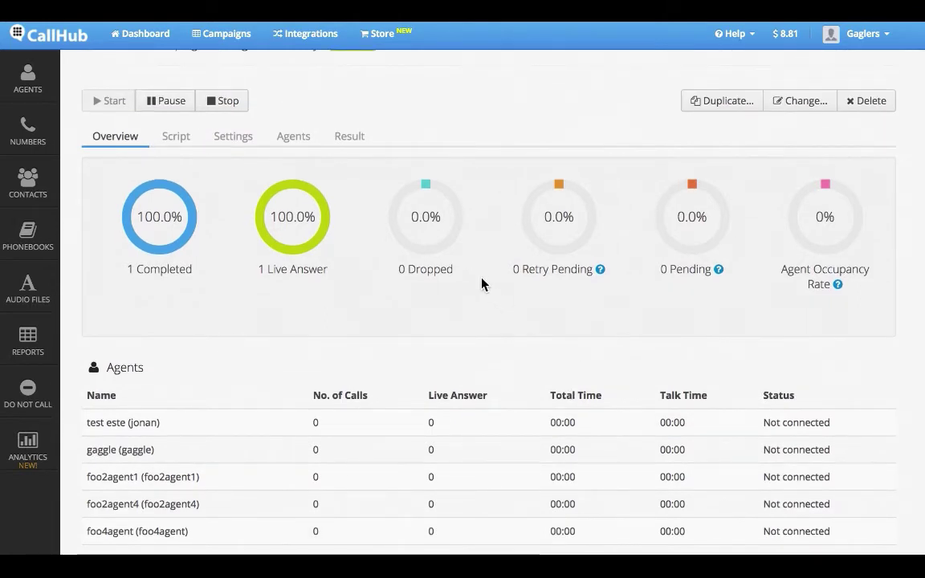
Step: Check the single ORIGINATOR_CANCEL call result and its 'test' notes, then export the Immigration Survey results
{"action": "left_click", "coordinate": [349, 141]}
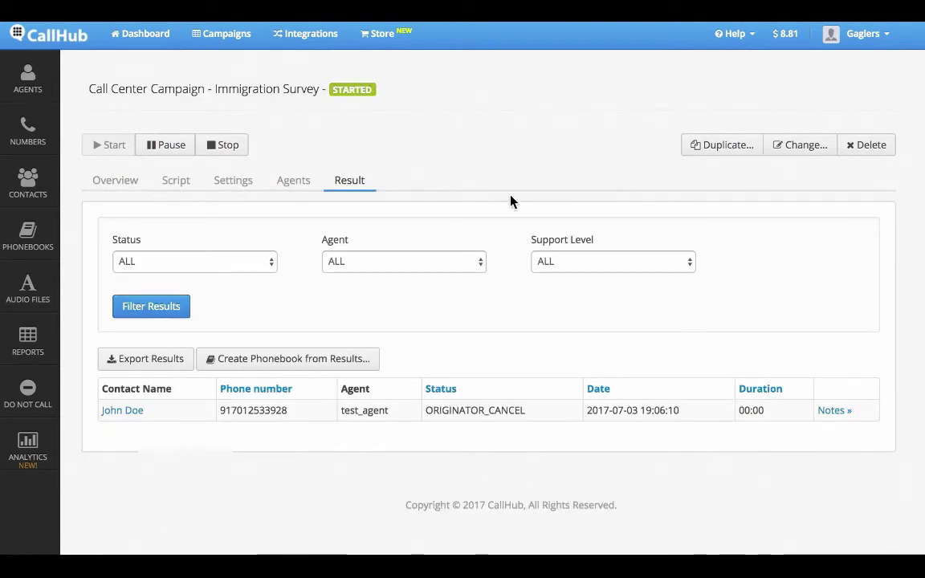
{"action": "left_click", "coordinate": [828, 414]}
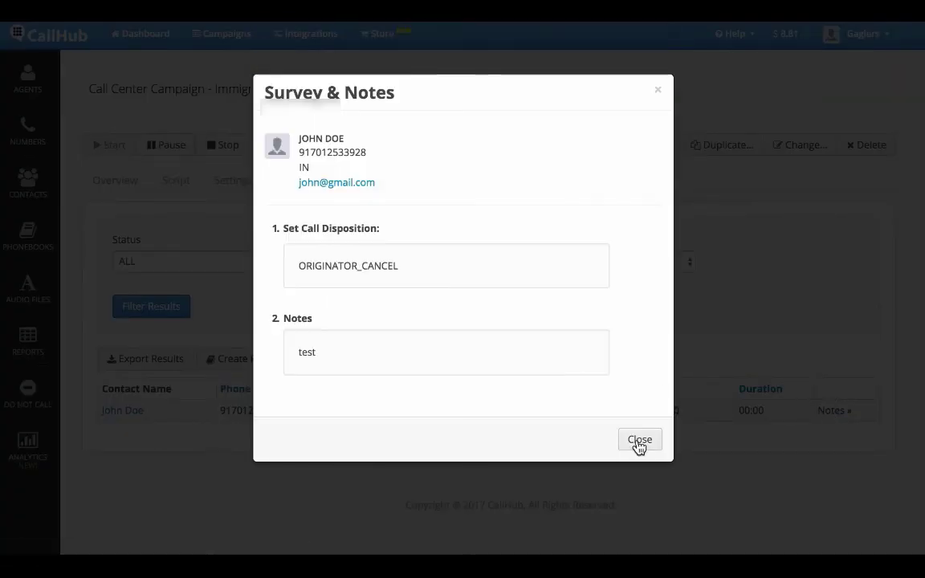
{"action": "left_click", "coordinate": [639, 442]}
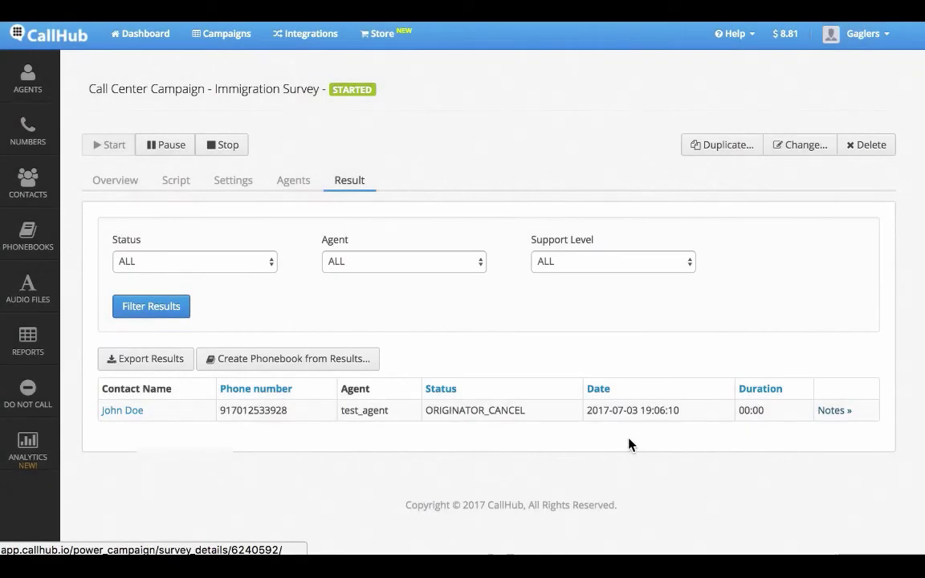
{"action": "left_click", "coordinate": [155, 359]}
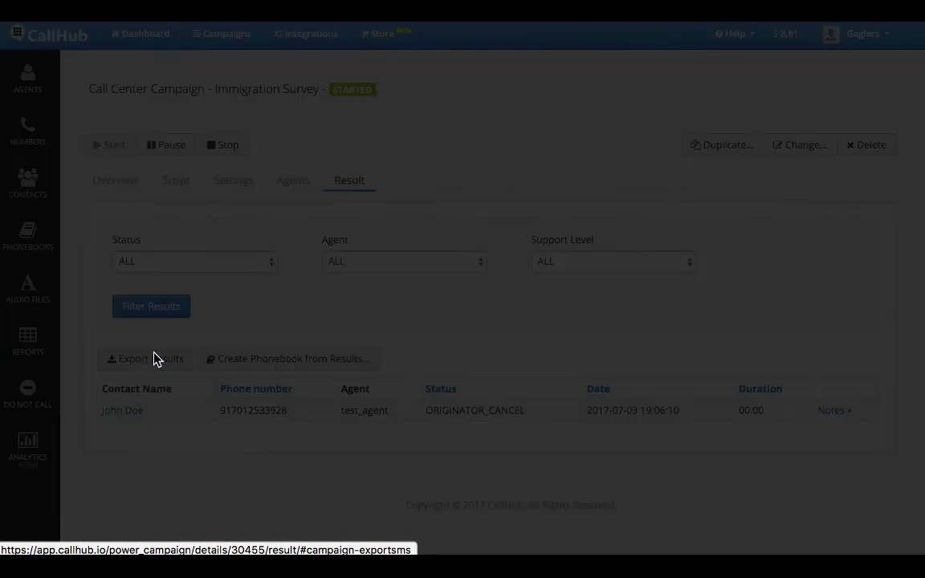